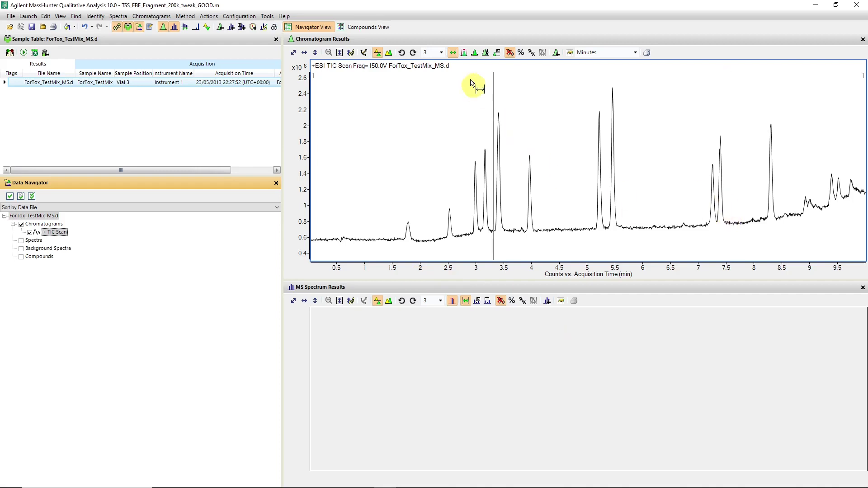
# Step: With range selection on, extract the single-scan MS spectrum at 8.296 min from the TIC peak
pyautogui.click(452, 53)
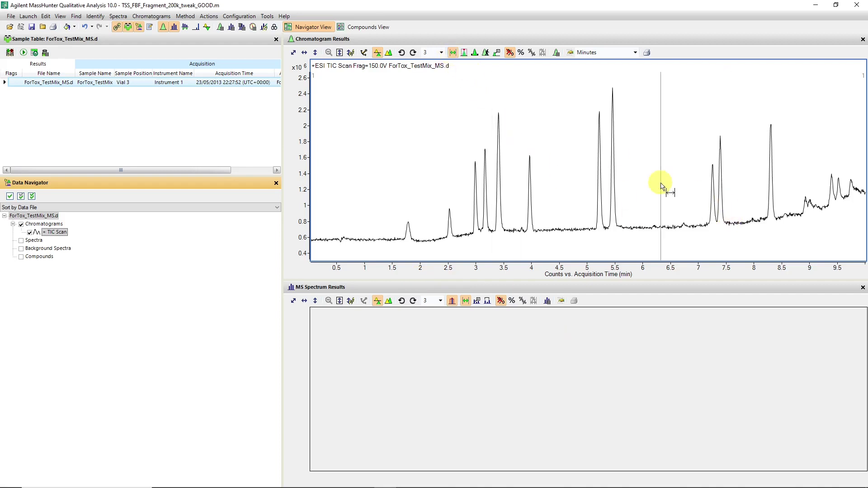
pyautogui.click(771, 94)
pyautogui.doubleClick(771, 94)
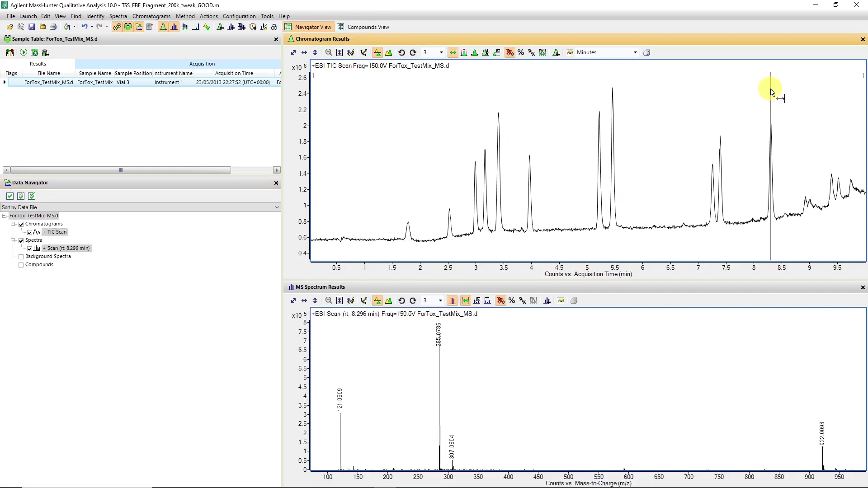
pyautogui.click(30, 249)
pyautogui.moveTo(760, 97); pyautogui.dragTo(770, 100)
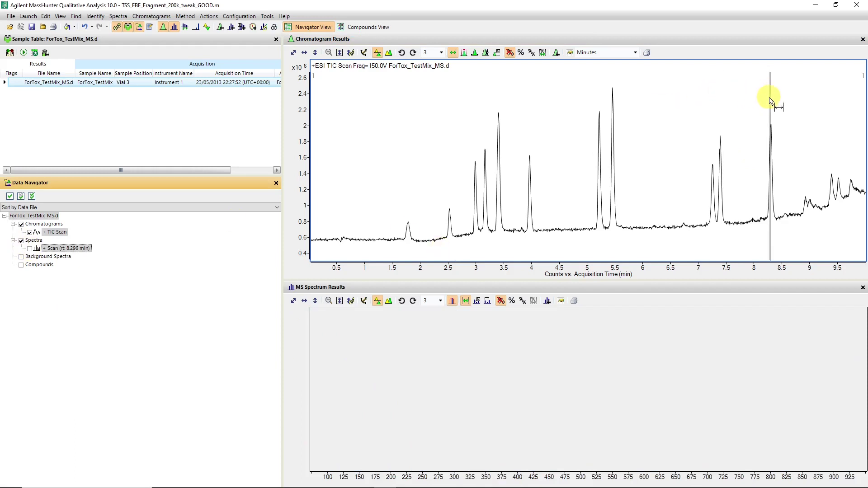
pyautogui.rightClick(770, 100)
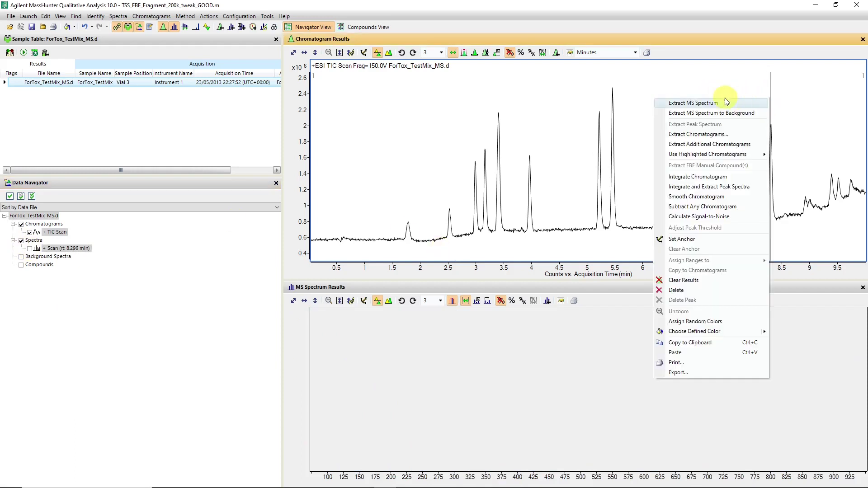
pyautogui.click(710, 105)
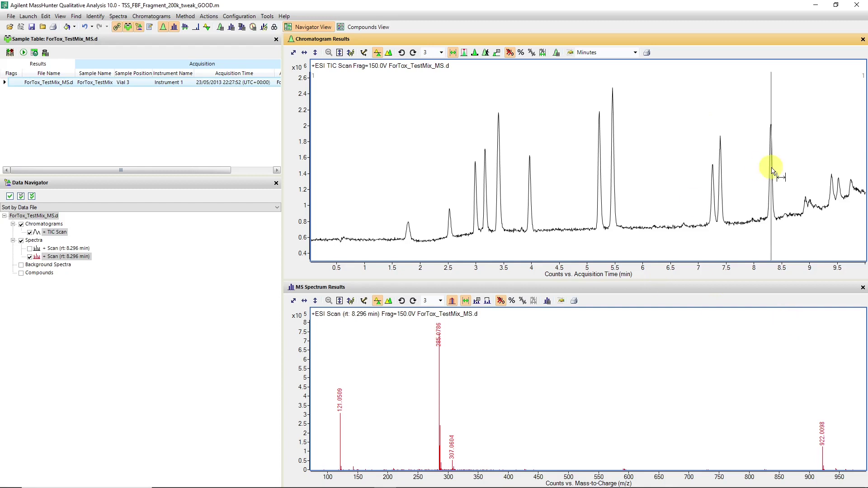
# Step: Extract the spectrum averaged over 8.197–8.439 min and hide the extra 8.296 min spectrum
pyautogui.moveTo(764, 137)
pyautogui.mouseDown()
pyautogui.moveTo(777, 135)
pyautogui.moveTo(779, 143)
pyautogui.mouseUp()
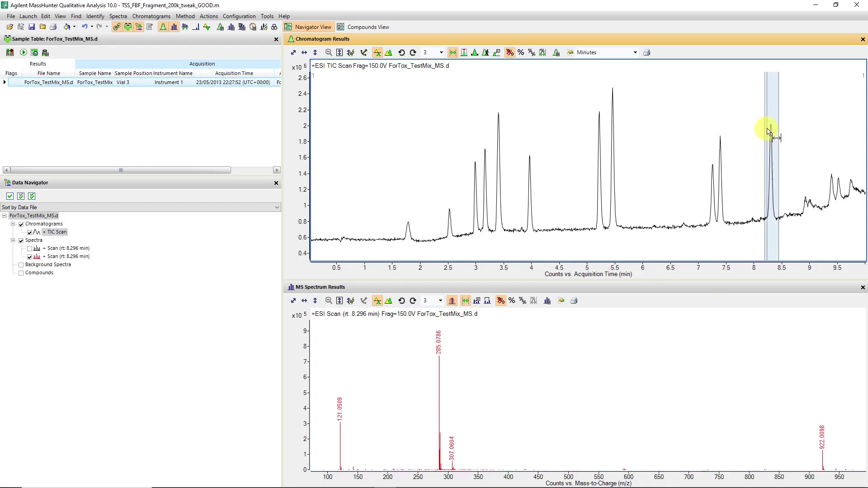
pyautogui.rightClick(771, 107)
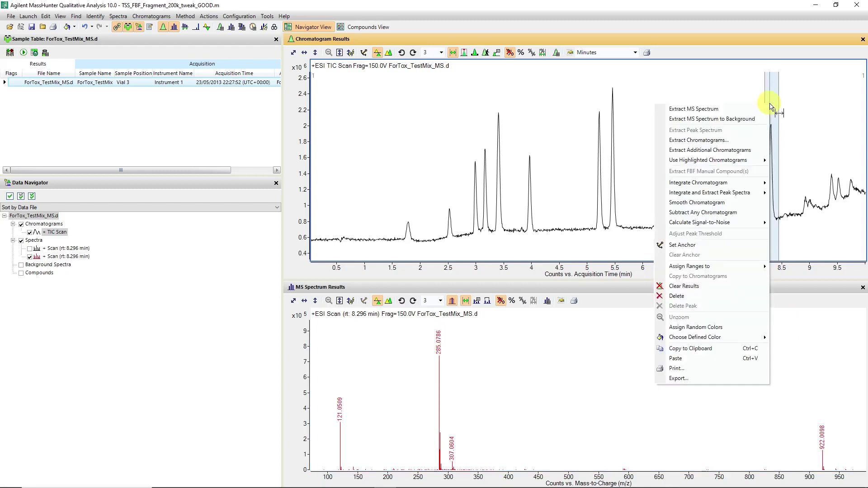
pyautogui.click(744, 109)
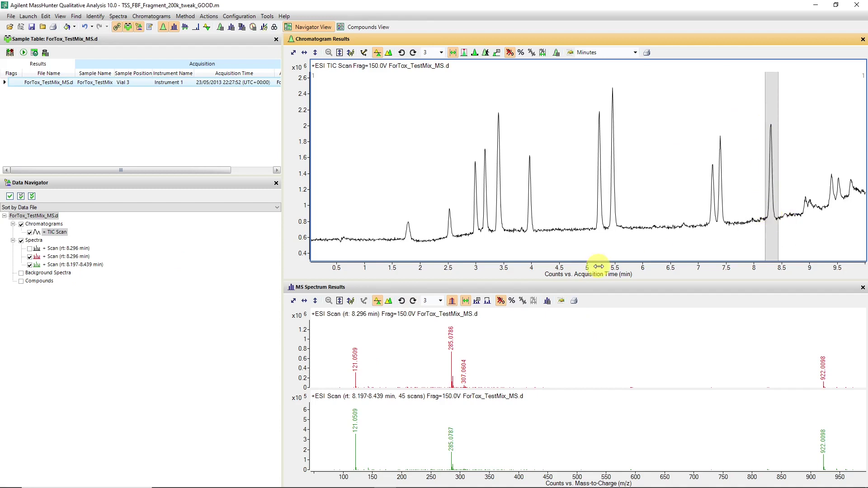
pyautogui.click(30, 256)
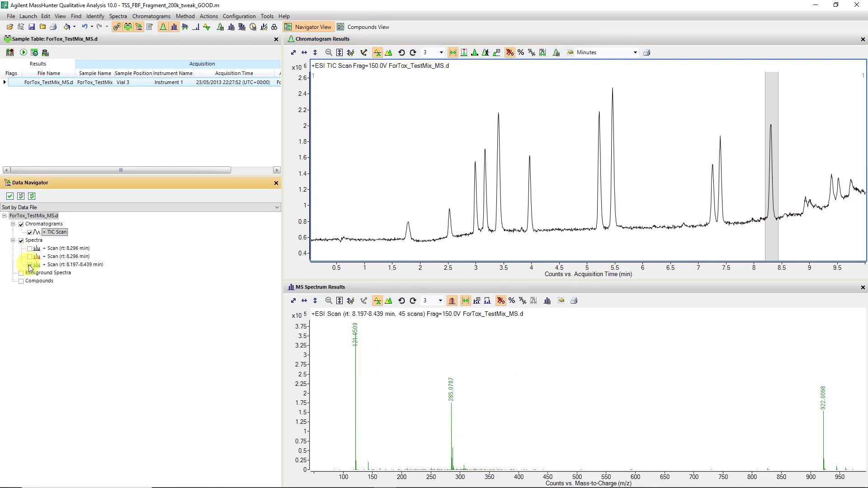
# Step: Hide the averaged spectrum, clear the range, and set Extract Chromatograms to type EIC
pyautogui.click(30, 264)
pyautogui.click(698, 103)
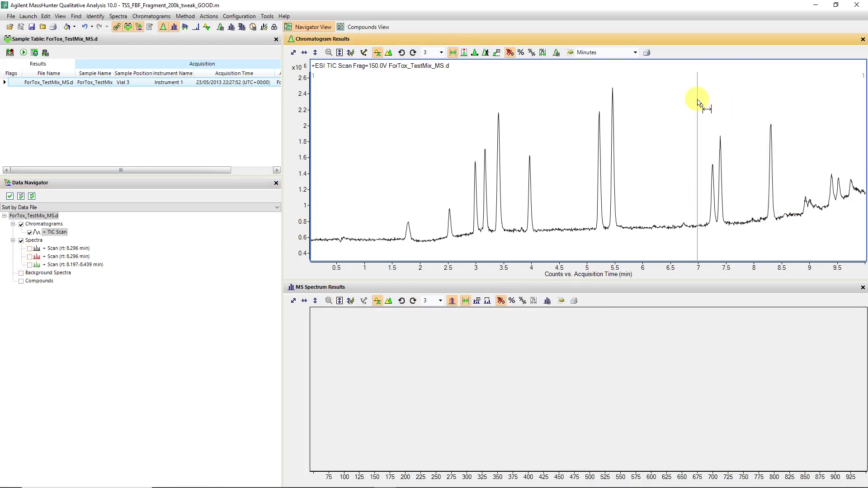
pyautogui.rightClick(697, 99)
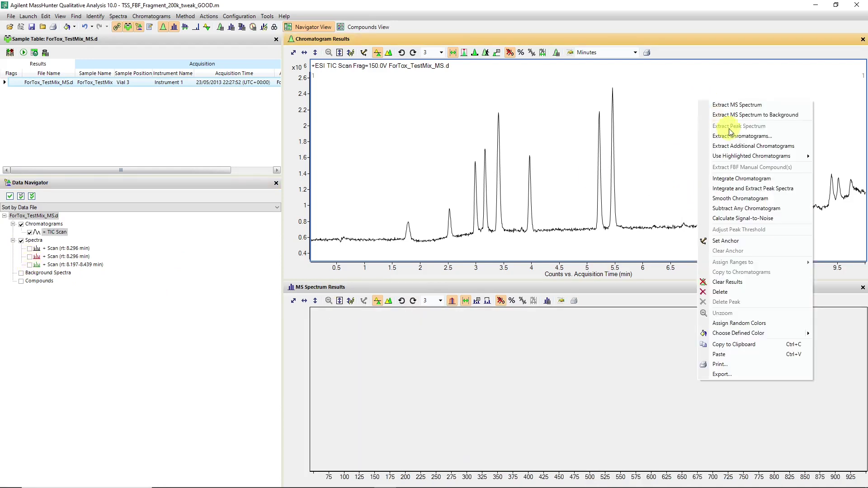
pyautogui.click(754, 179)
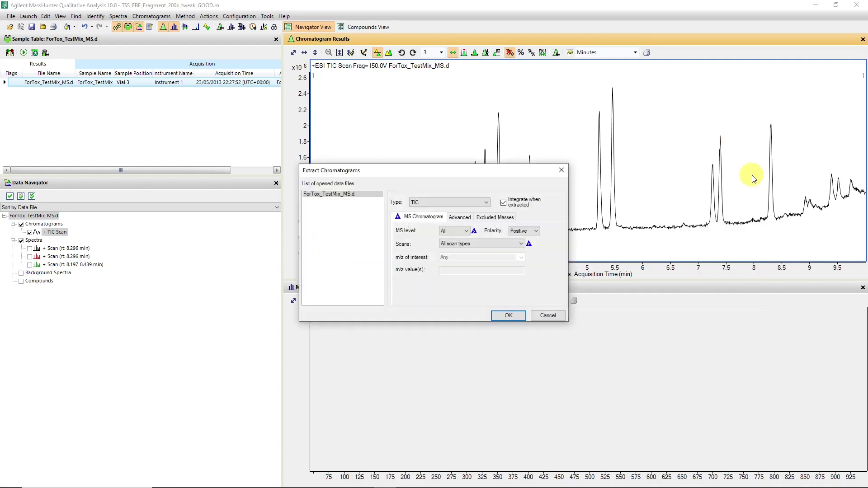
pyautogui.click(463, 200)
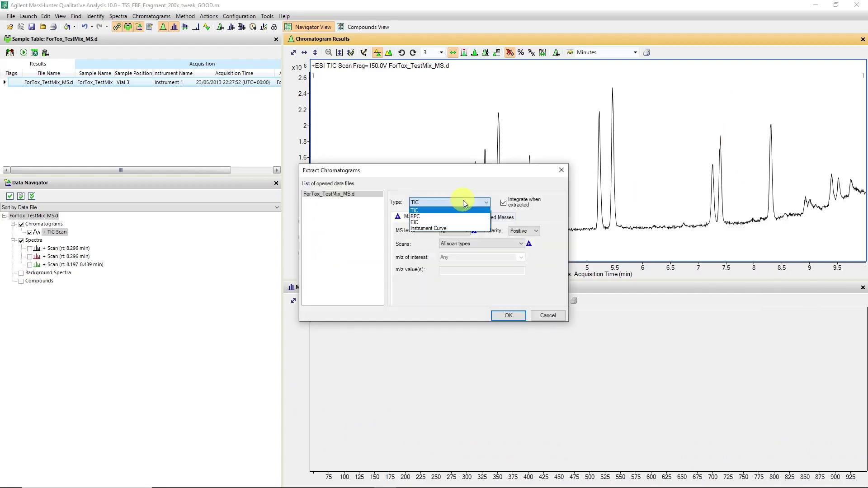
pyautogui.click(452, 222)
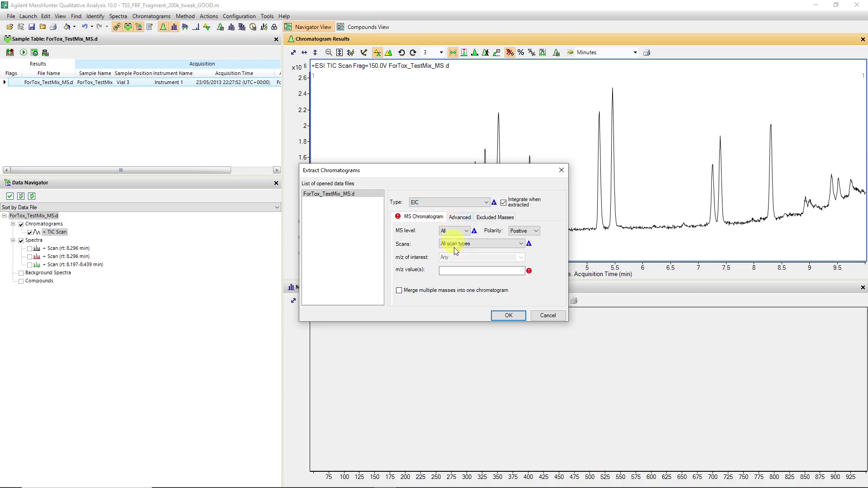
pyautogui.click(456, 272)
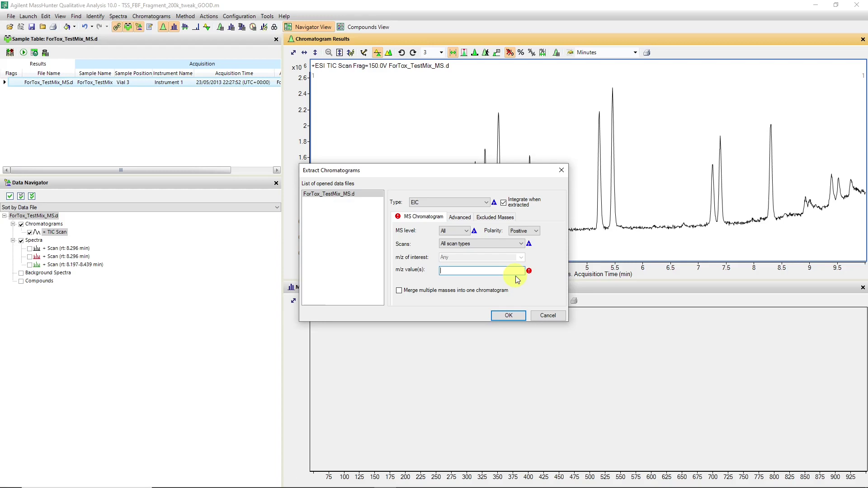
# Step: Extract the 8.203–8.466 min peak spectrum and the 0.790–1.689 min baseline as background
pyautogui.click(561, 172)
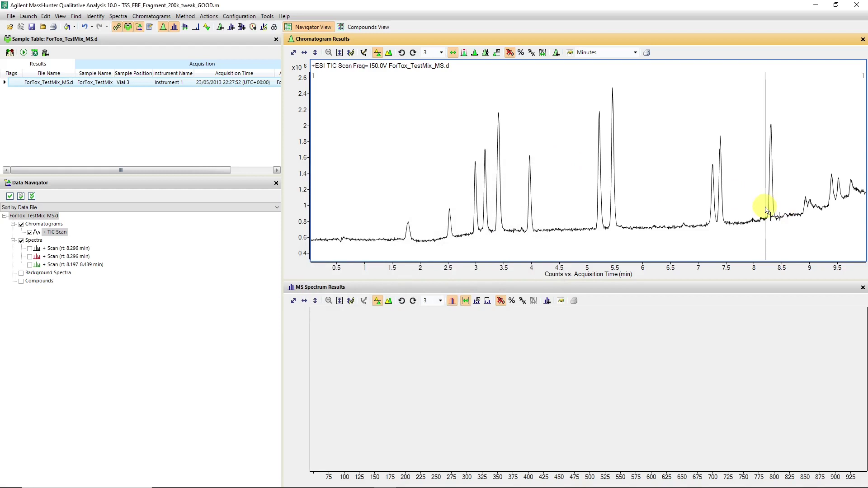
pyautogui.moveTo(765, 209)
pyautogui.mouseDown()
pyautogui.moveTo(786, 206)
pyautogui.moveTo(780, 208)
pyautogui.mouseUp()
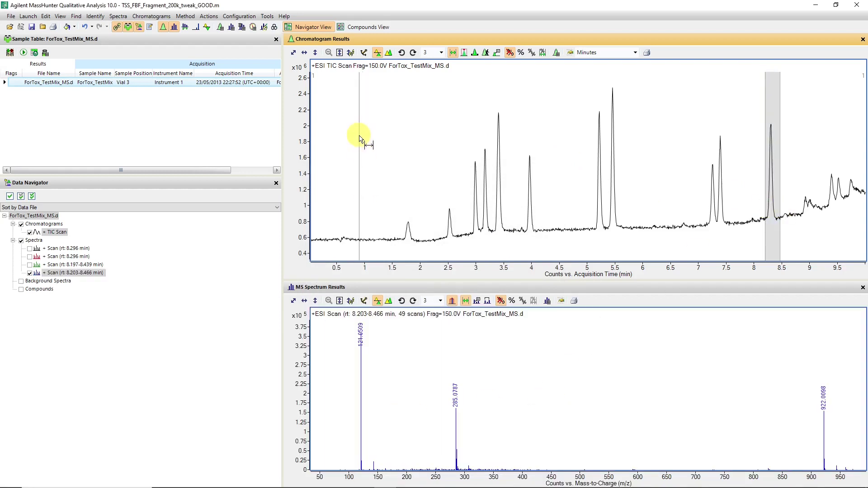
pyautogui.moveTo(353, 135); pyautogui.dragTo(403, 140)
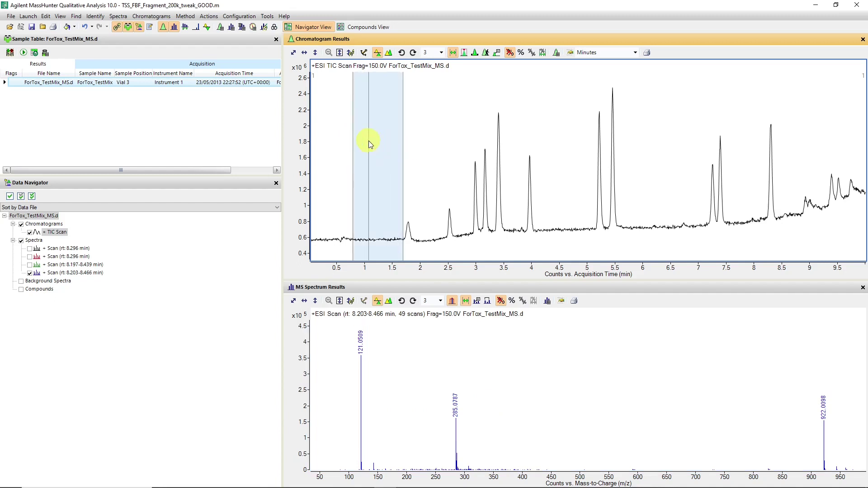
pyautogui.rightClick(369, 143)
pyautogui.moveTo(456, 223)
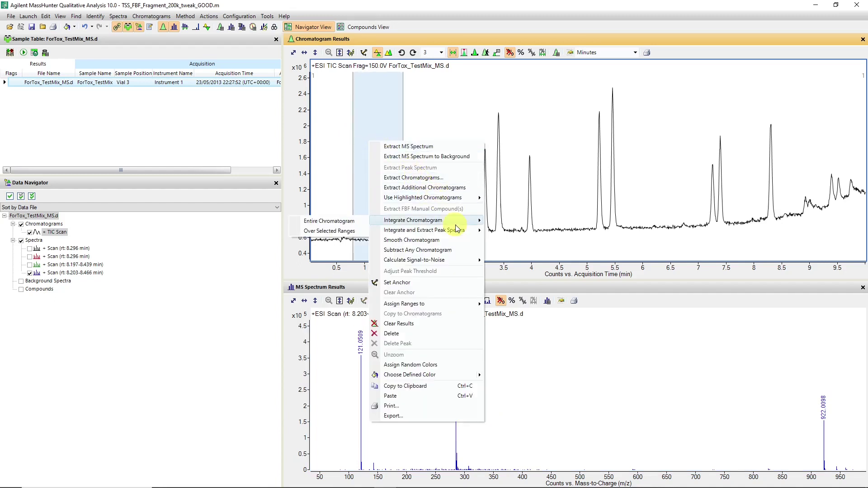
pyautogui.click(443, 156)
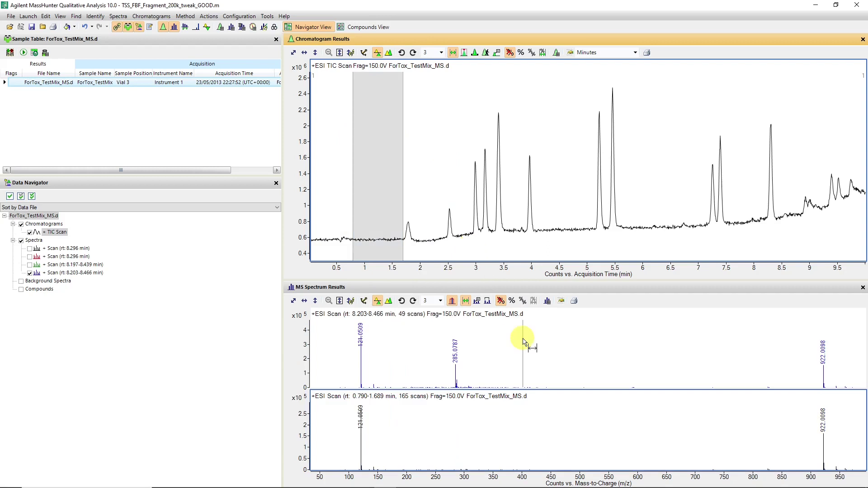
# Step: Subtract the background from the peak spectrum and hide the background spectrum
pyautogui.rightClick(579, 353)
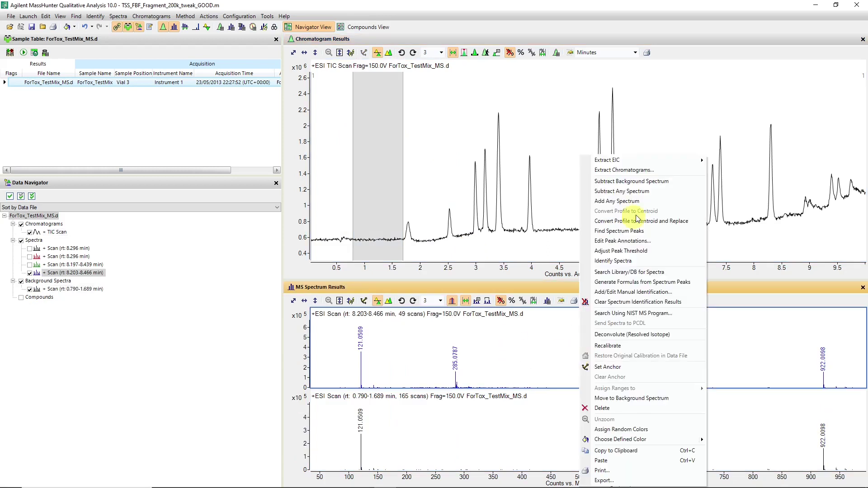
pyautogui.click(659, 181)
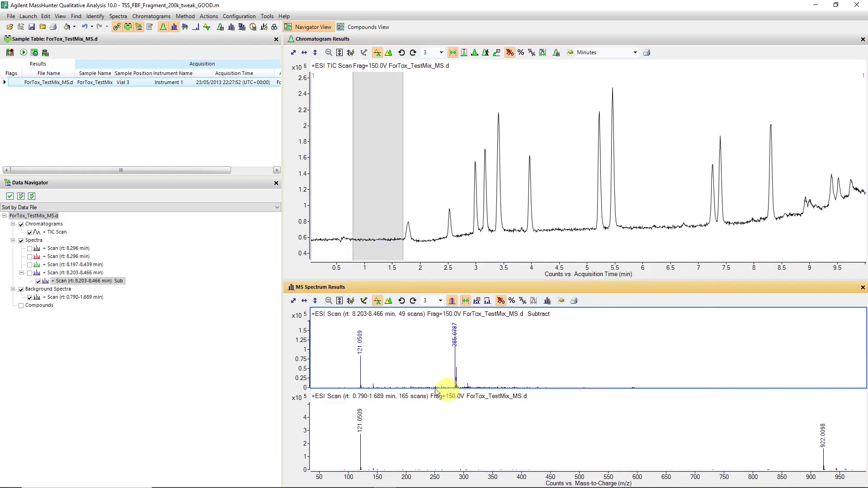
pyautogui.moveTo(474, 357); pyautogui.dragTo(484, 372)
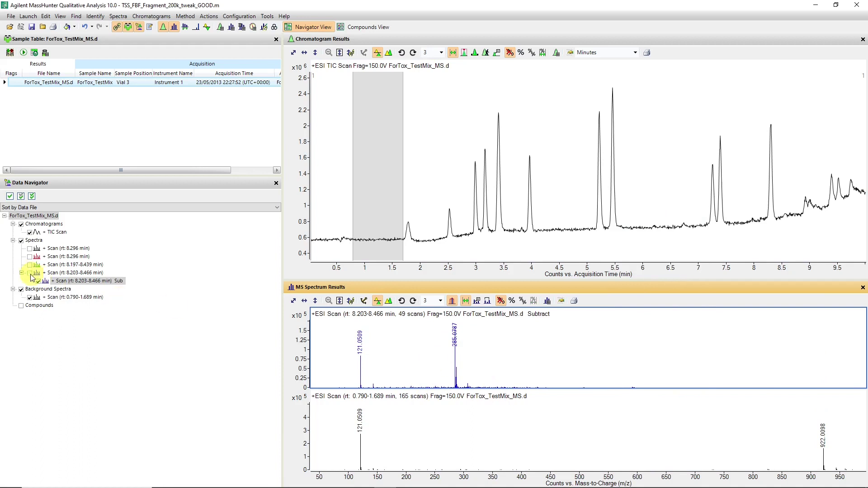
pyautogui.click(30, 297)
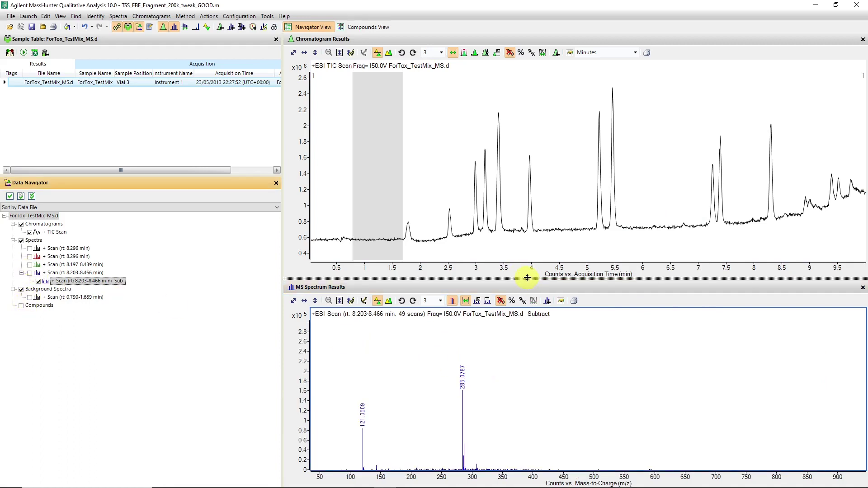
# Step: Enlarge the spectrum pane and zoom to m/z 275–319 around the 285.0787 and 287.0765 peaks
pyautogui.moveTo(528, 279); pyautogui.dragTo(528, 159)
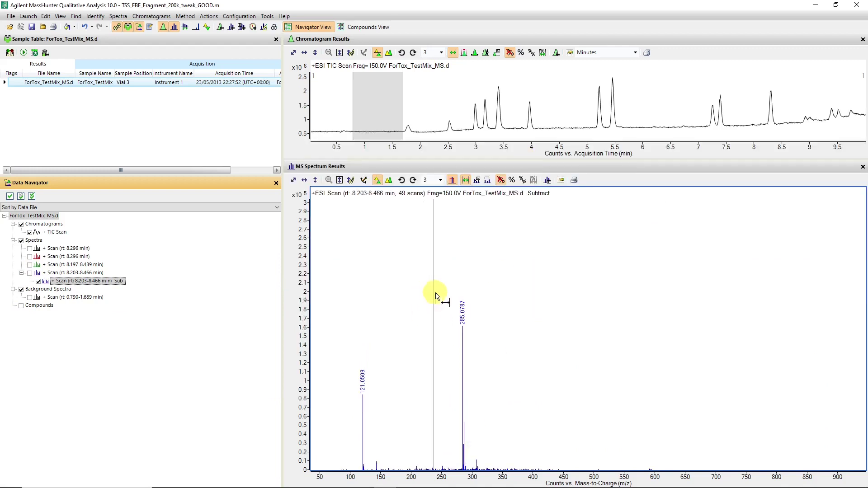
pyautogui.moveTo(435, 292); pyautogui.dragTo(540, 475)
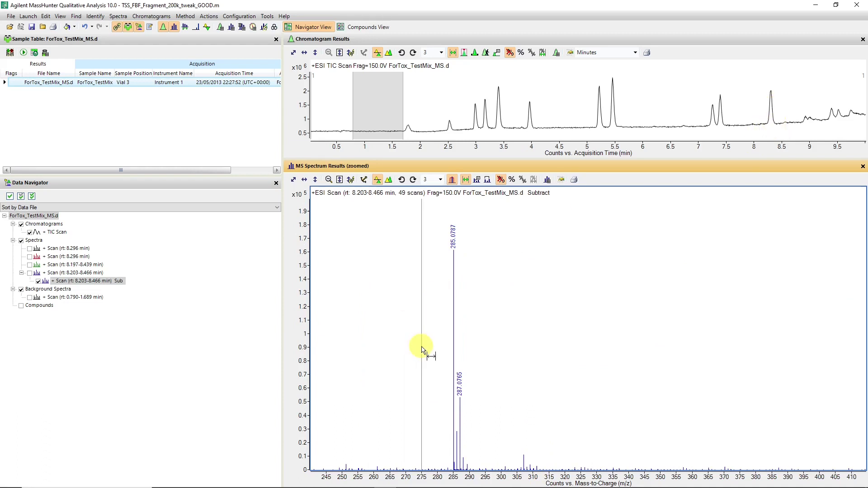
pyautogui.moveTo(420, 342); pyautogui.dragTo(563, 476)
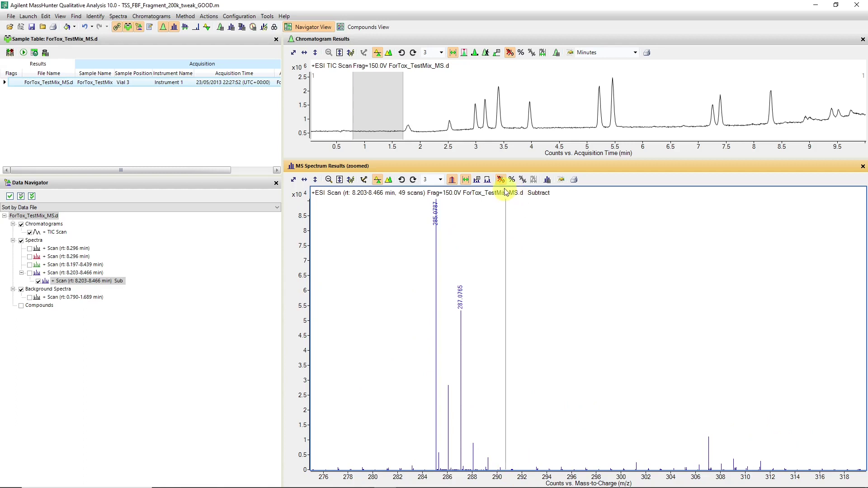
# Step: Measure the 21.9825 mass difference between the 285.0787 peak and the peak near m/z 307
pyautogui.click(487, 180)
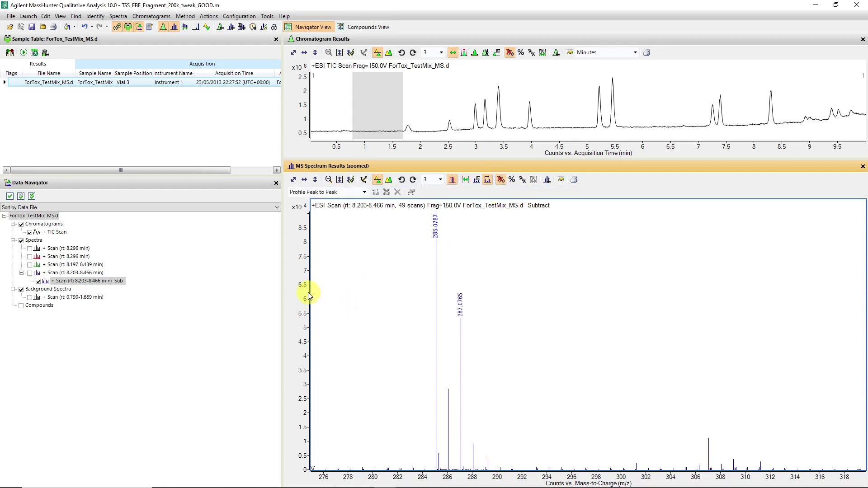
pyautogui.moveTo(304, 288); pyautogui.dragTo(291, 392)
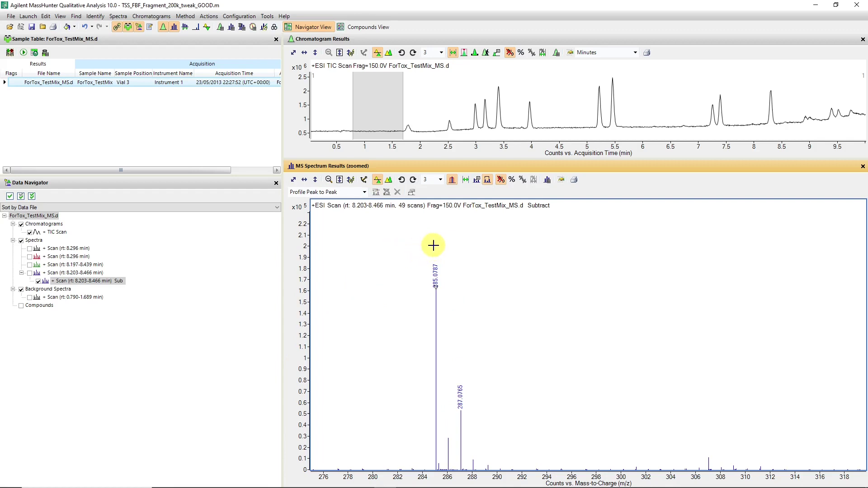
pyautogui.moveTo(433, 245); pyautogui.dragTo(707, 248)
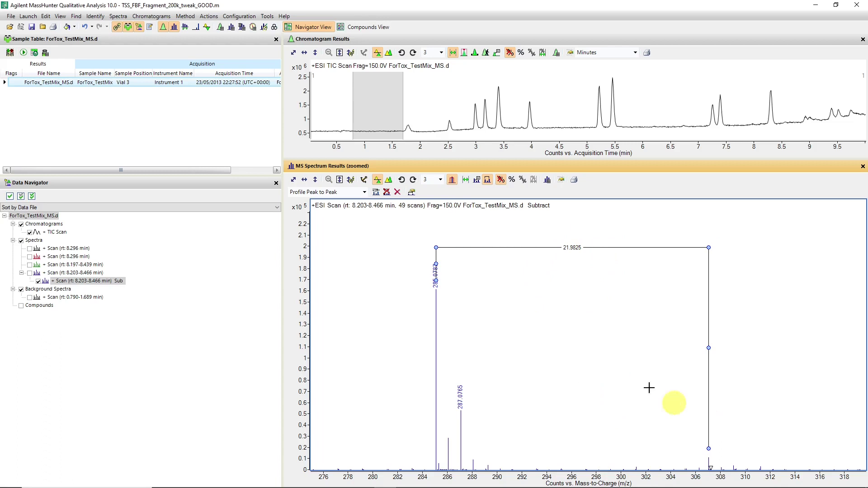
pyautogui.rightClick(352, 335)
pyautogui.click(465, 179)
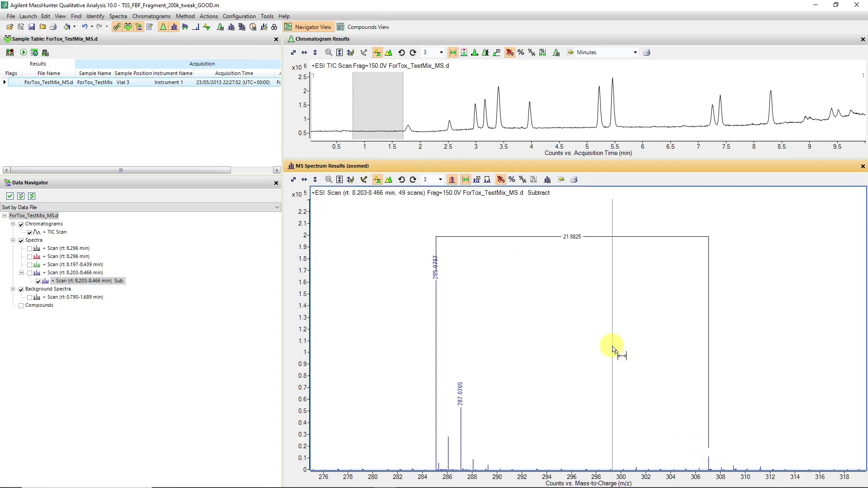
# Step: Lower the peak threshold to the baseline so peaks 286.0820, 288.0792 and 307.0612 get labelled
pyautogui.rightClick(613, 349)
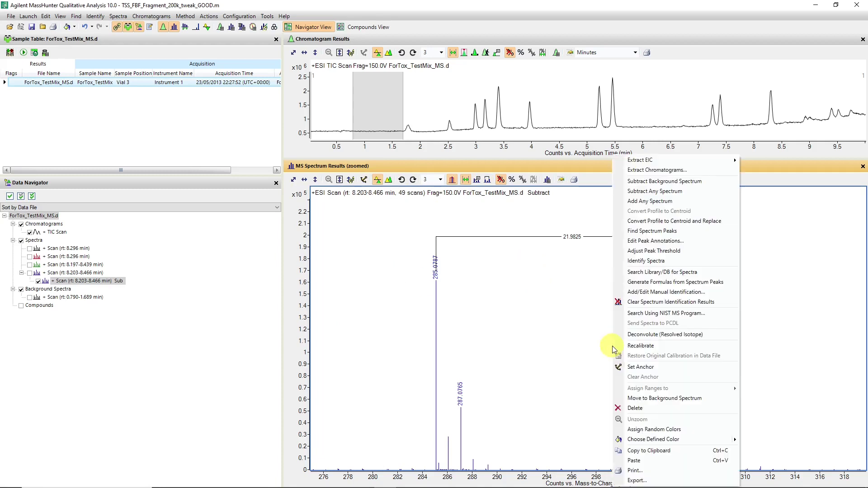
pyautogui.click(672, 252)
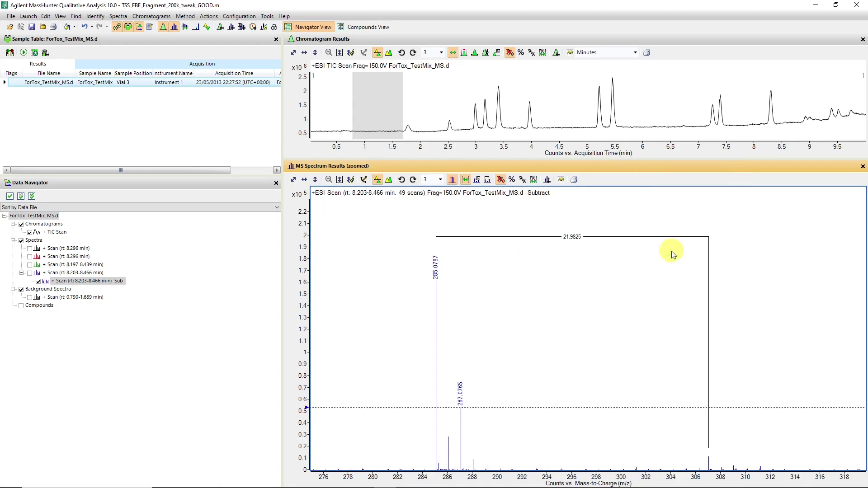
pyautogui.click(314, 465)
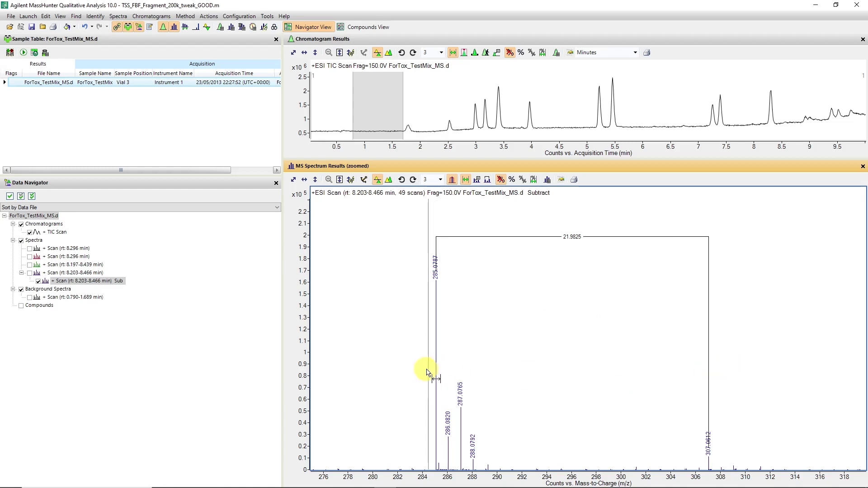
# Step: Select an m/z range around the 285 peak and extract EIC(285.0787) at its maximum
pyautogui.click(466, 180)
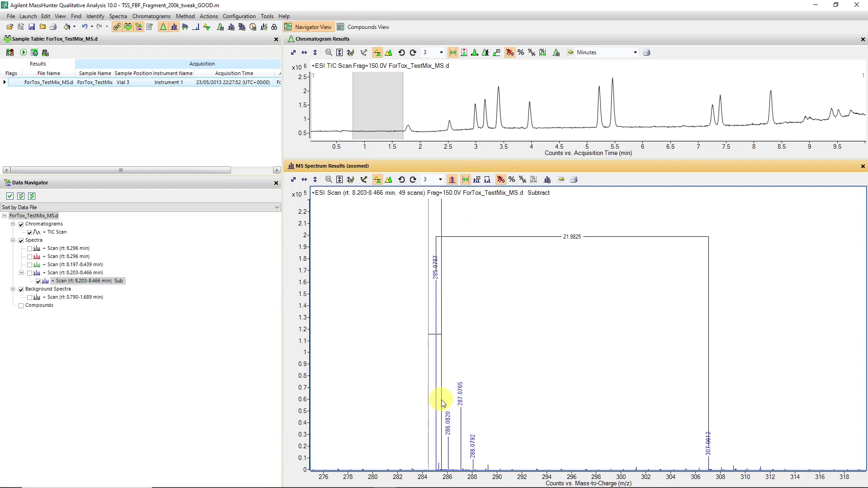
pyautogui.moveTo(442, 402); pyautogui.dragTo(429, 398)
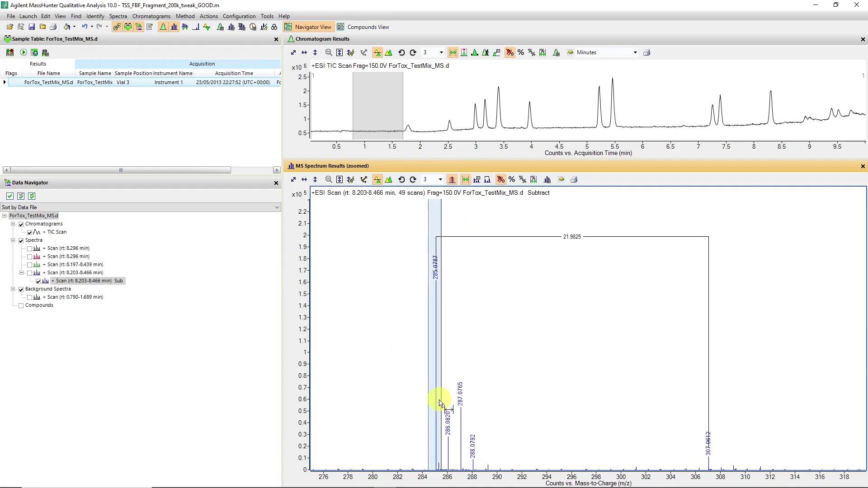
pyautogui.rightClick(434, 340)
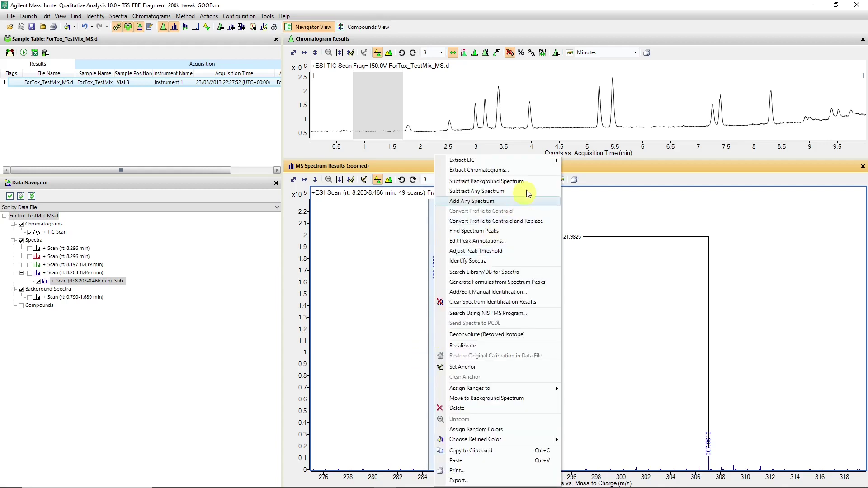
pyautogui.moveTo(547, 165)
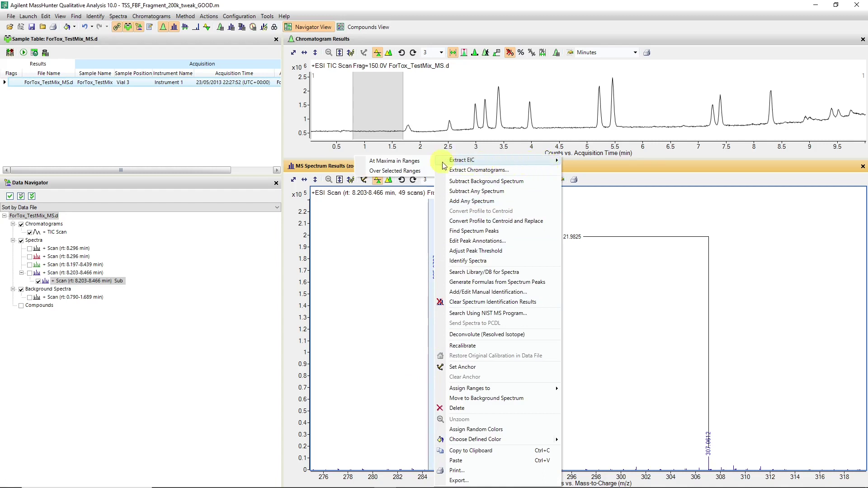
pyautogui.click(413, 164)
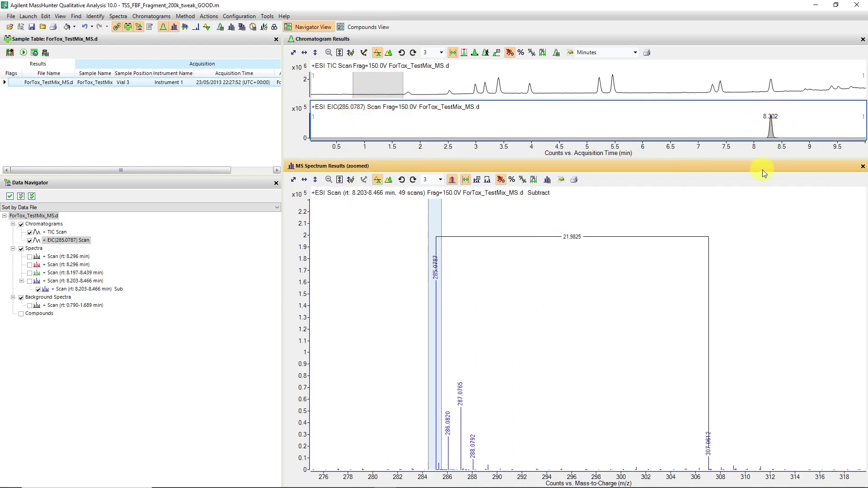
# Step: Extract EIC(284.4679-285.5244) over the whole selected m/z range
pyautogui.moveTo(767, 160); pyautogui.dragTo(768, 225)
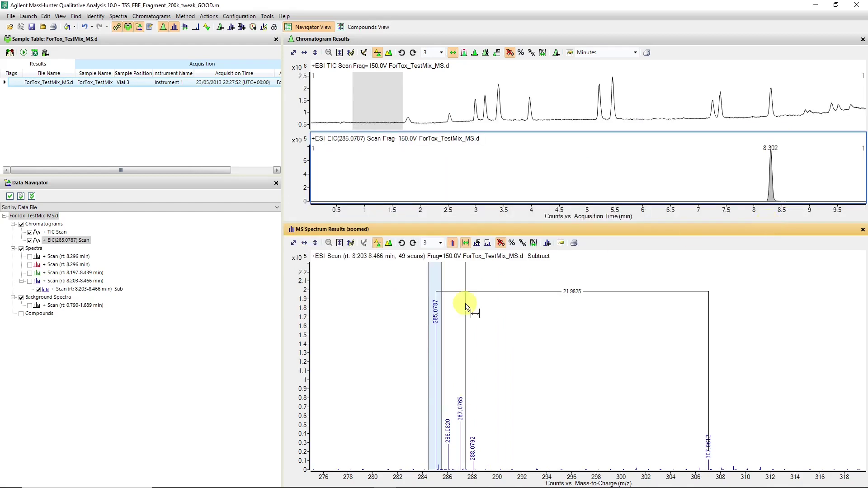
pyautogui.moveTo(445, 289); pyautogui.dragTo(437, 283)
pyautogui.rightClick(437, 283)
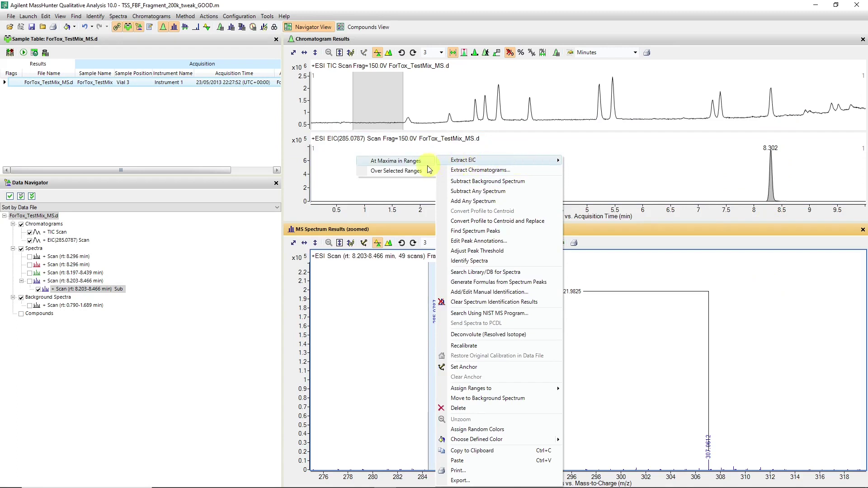
pyautogui.click(409, 175)
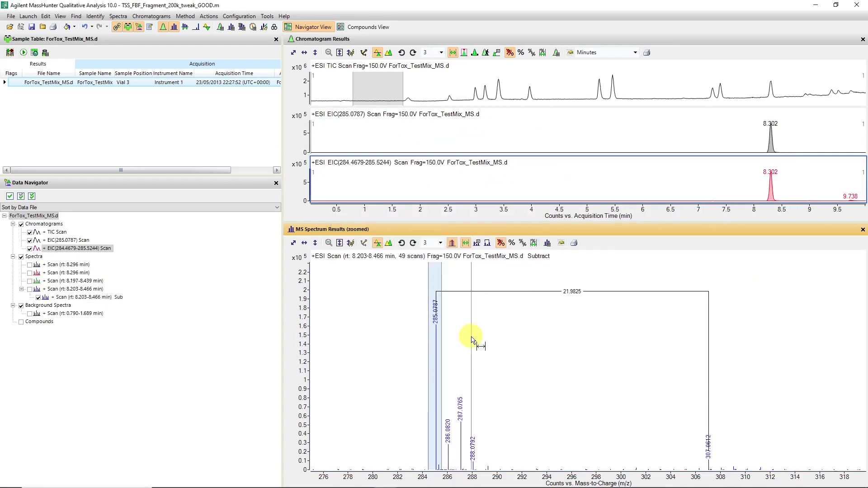
pyautogui.moveTo(429, 470)
pyautogui.mouseDown()
pyautogui.moveTo(438, 459)
pyautogui.moveTo(442, 466)
pyautogui.mouseUp()
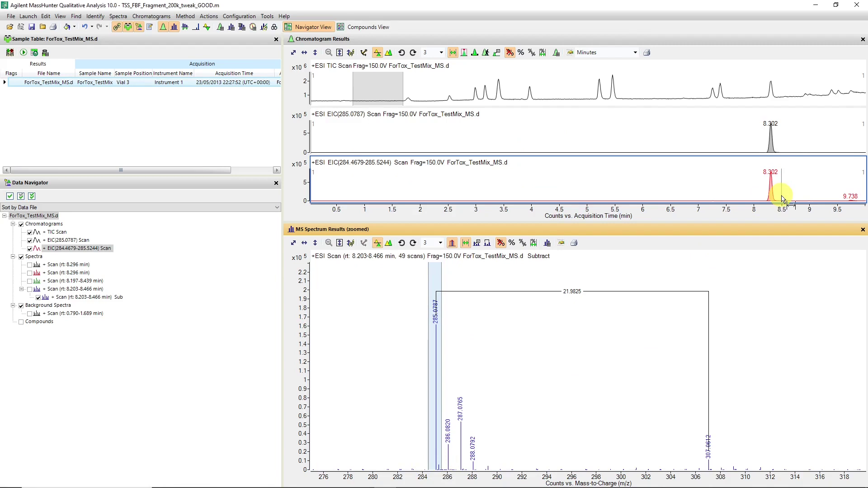
# Step: Extract an EIC over the 306.5084–307.8563 m/z range around the 307 peak
pyautogui.click(703, 451)
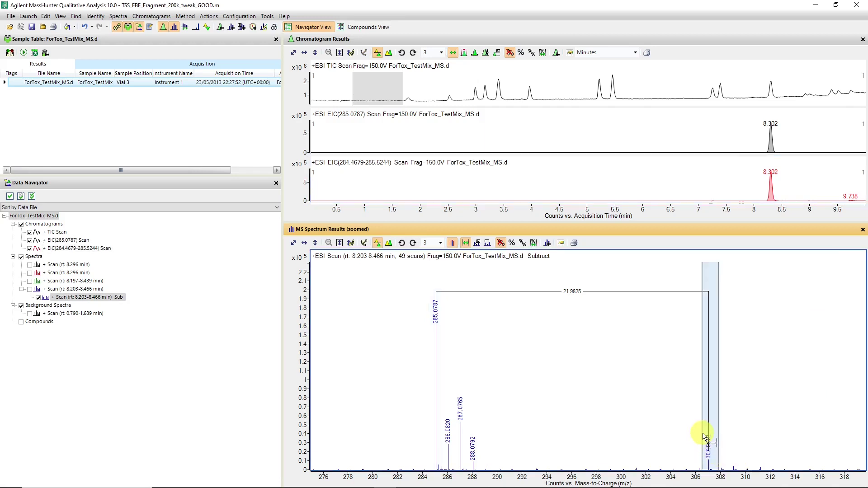
pyautogui.rightClick(703, 438)
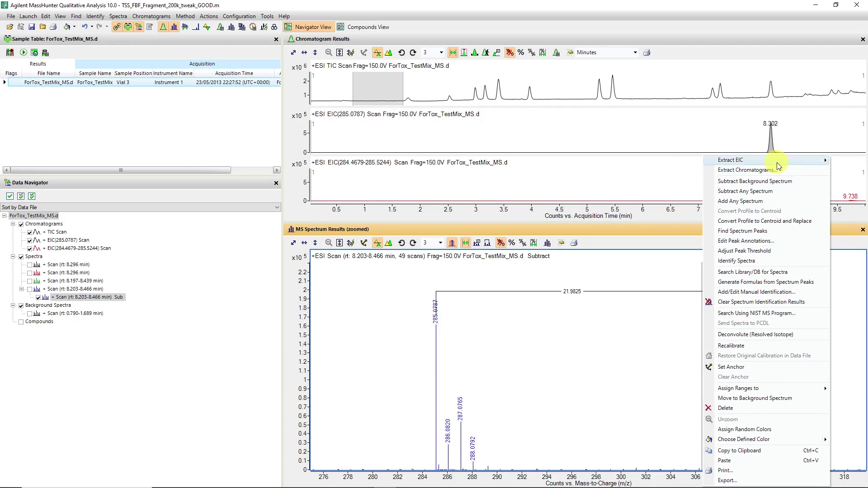
pyautogui.moveTo(778, 166)
pyautogui.click(669, 173)
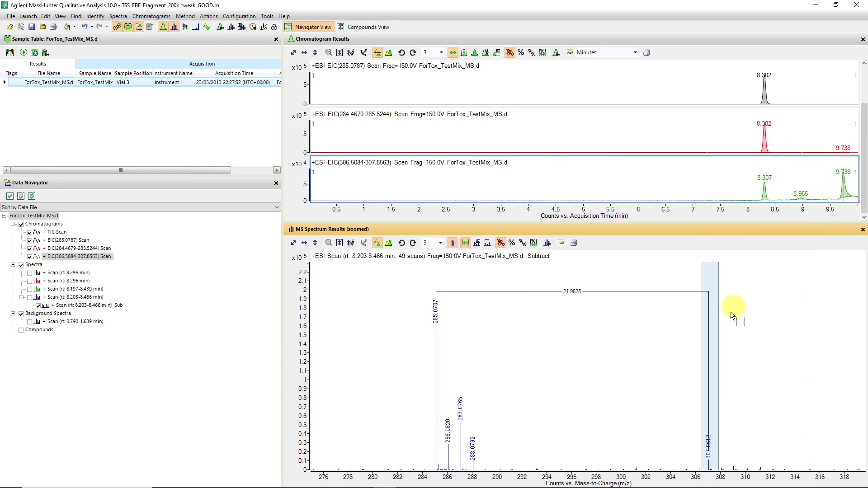
# Step: Extract an EIC at the 307.0612 peak maximum
pyautogui.rightClick(717, 342)
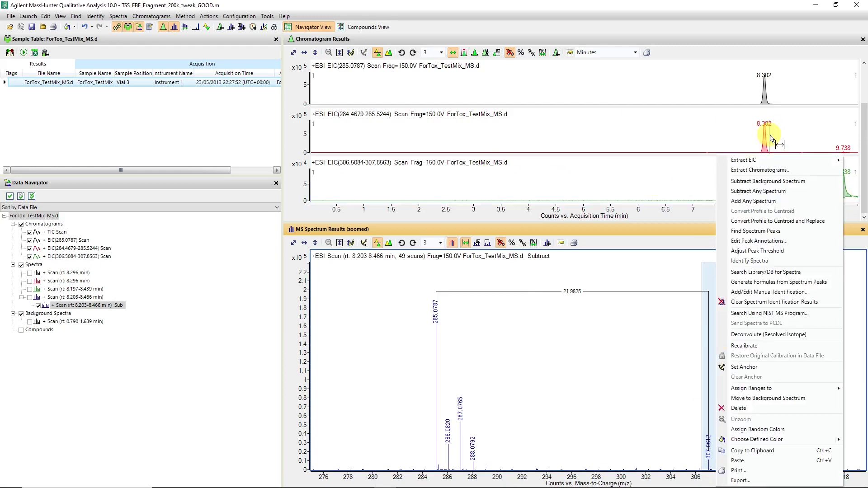
pyautogui.moveTo(785, 161)
pyautogui.click(687, 169)
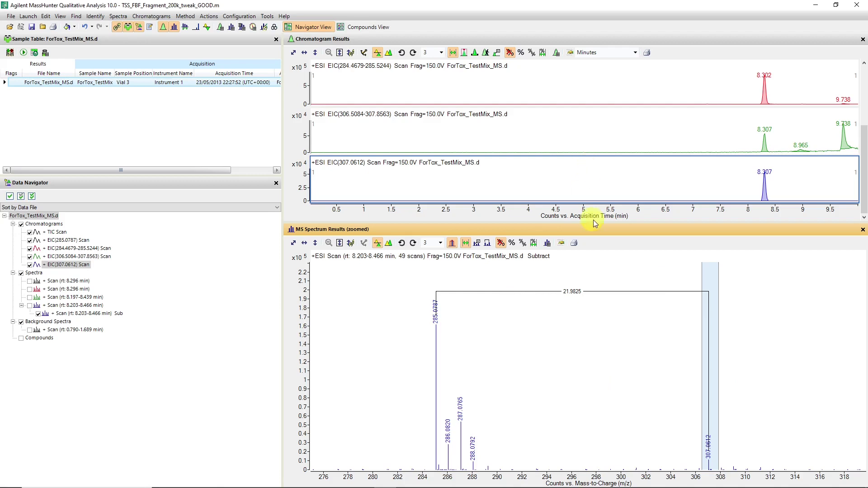
# Step: Enlarge the chromatogram area and hide all four EIC traces, leaving only the TIC
pyautogui.moveTo(597, 222); pyautogui.dragTo(599, 278)
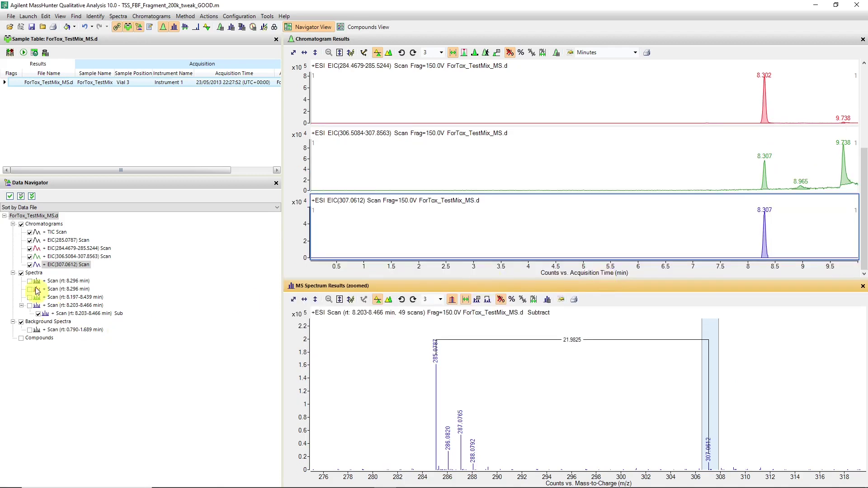
pyautogui.click(29, 264)
pyautogui.click(29, 256)
pyautogui.click(29, 249)
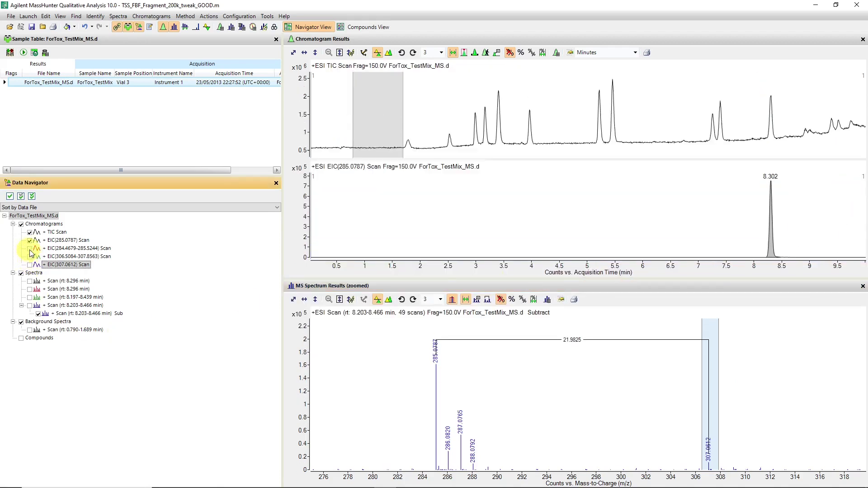
pyautogui.click(30, 241)
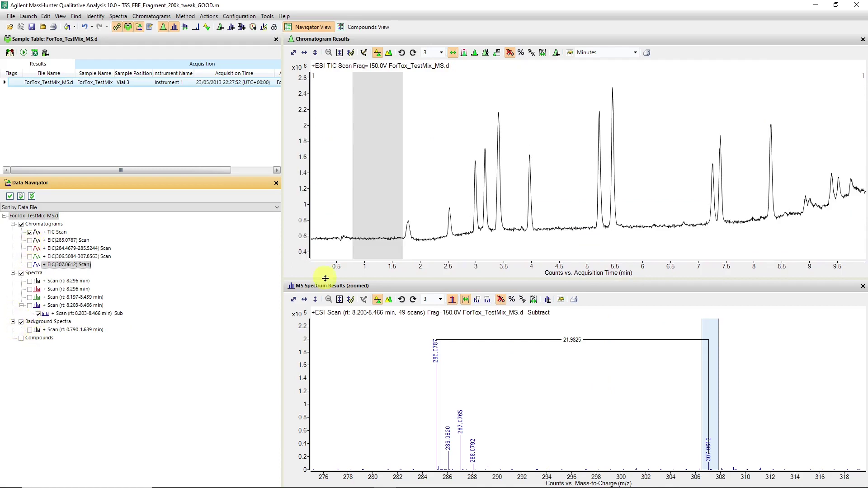
# Step: Set up an EIC extraction from the TIC for m/z values 285.0787,307.0612
pyautogui.click(647, 162)
pyautogui.rightClick(649, 161)
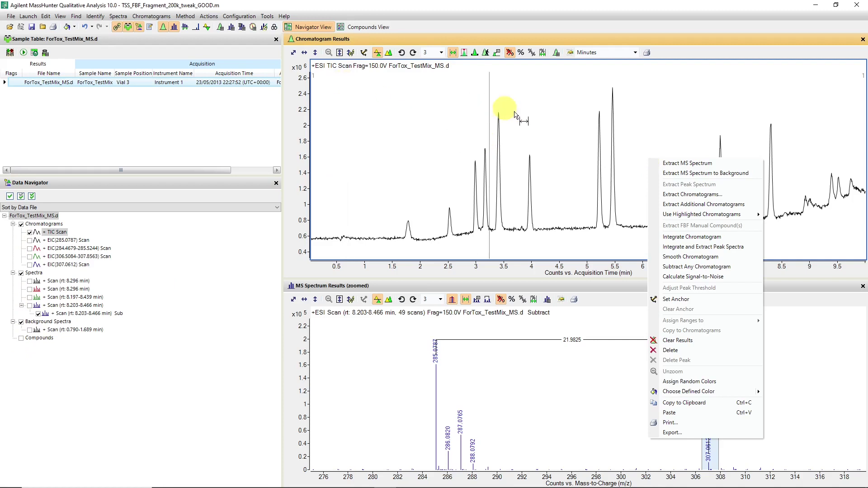
pyautogui.click(712, 193)
pyautogui.click(446, 204)
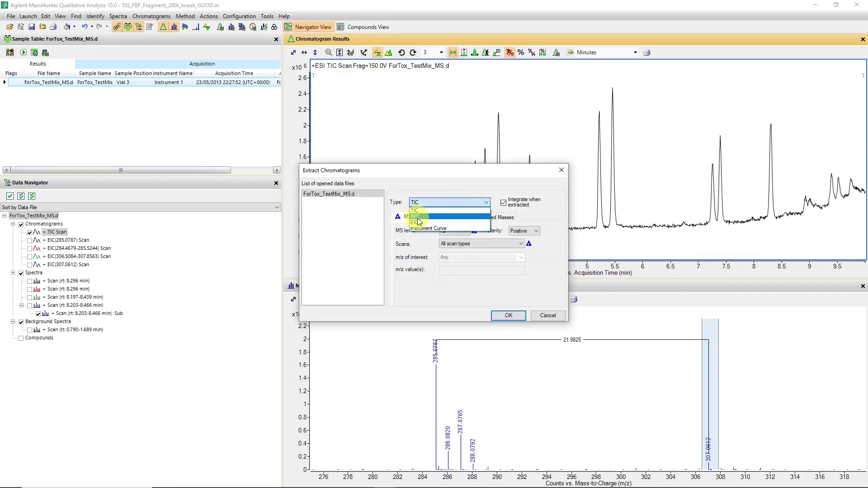
pyautogui.click(445, 217)
pyautogui.click(450, 270)
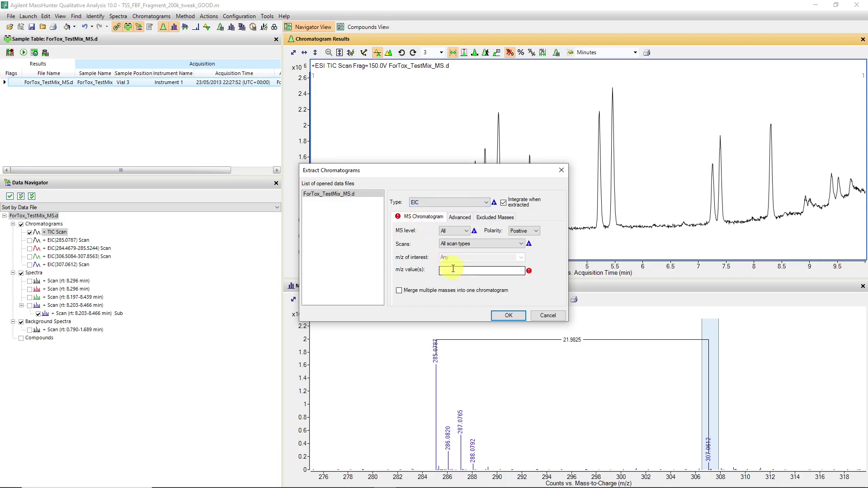
pyautogui.write('285')
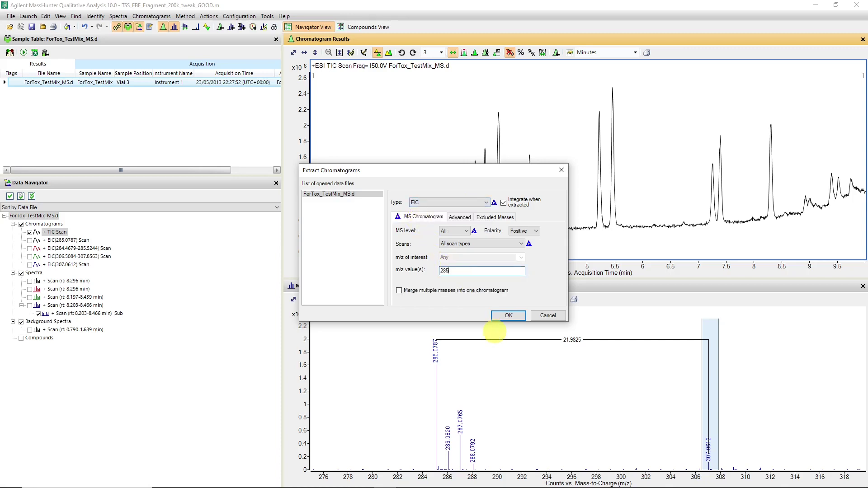
pyautogui.write('.0787,307.0612')
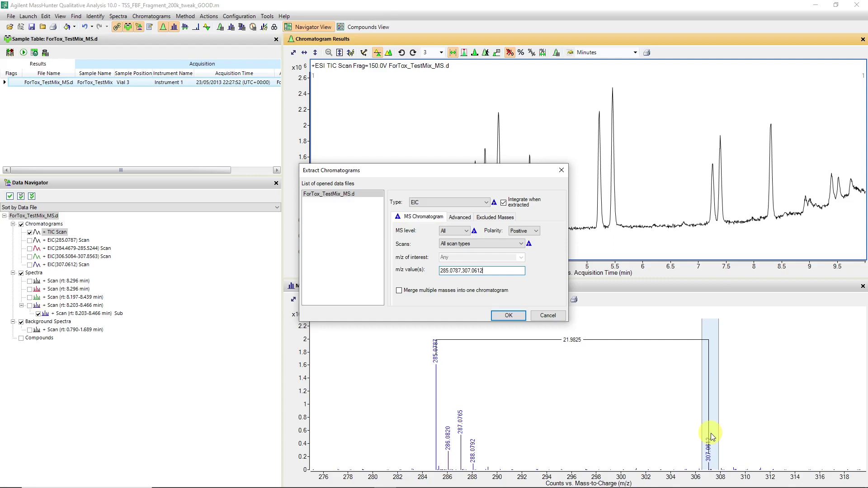
# Step: In the Isotope Distribution Calculator, calculate C16H13ClN2O as (M+H)+, giving 285.0789
pyautogui.click(68, 479)
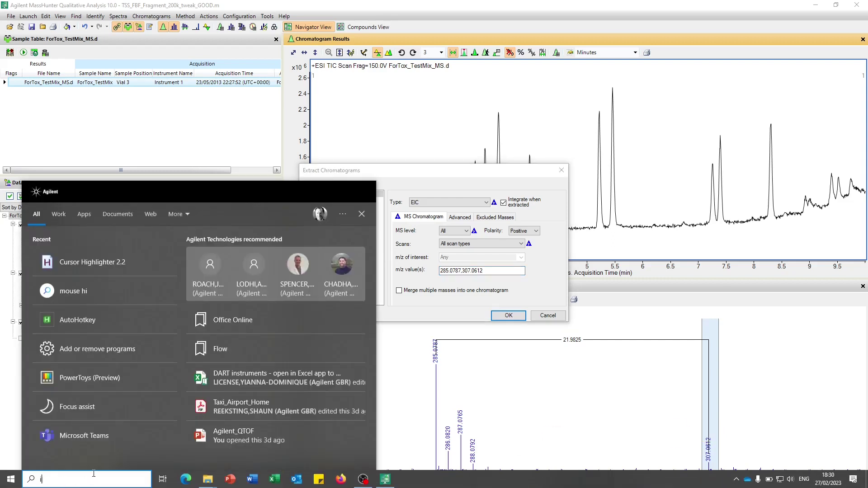
pyautogui.write('iso')
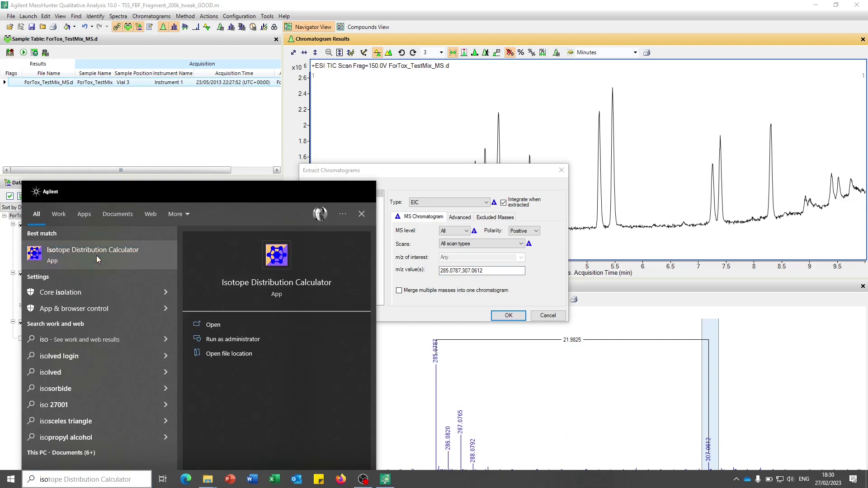
pyautogui.click(98, 259)
pyautogui.click(113, 89)
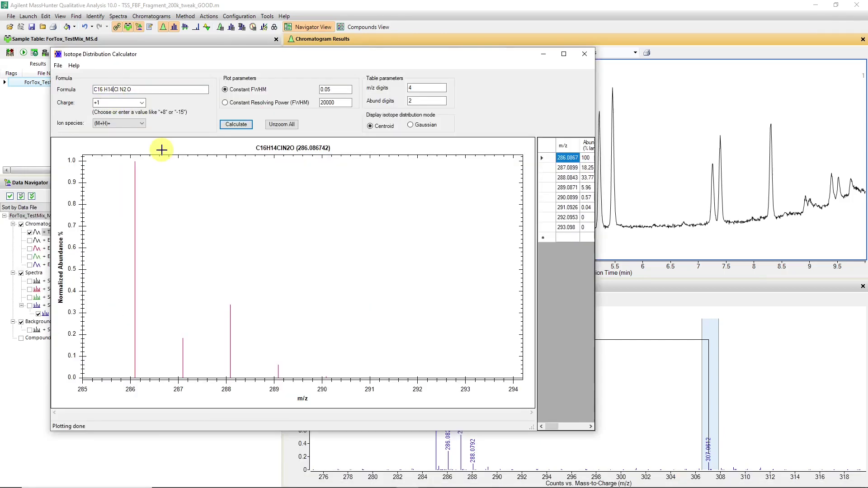
pyautogui.press('BackSpace')
pyautogui.write('3')
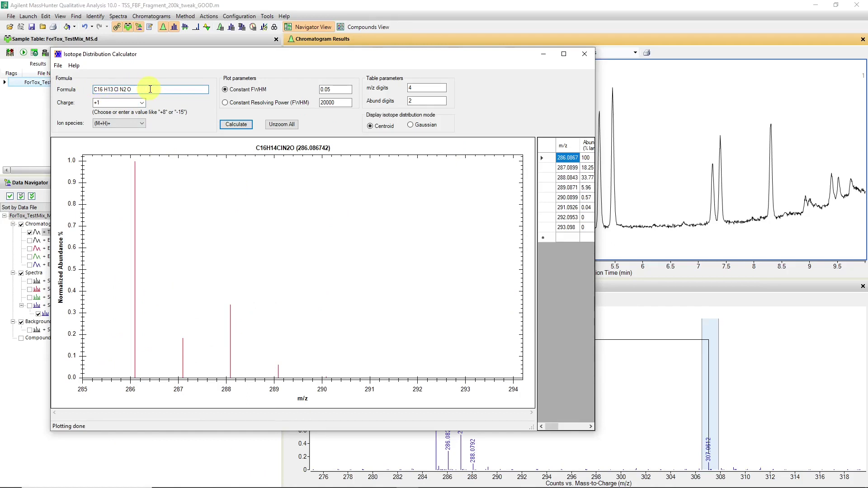
pyautogui.click(141, 123)
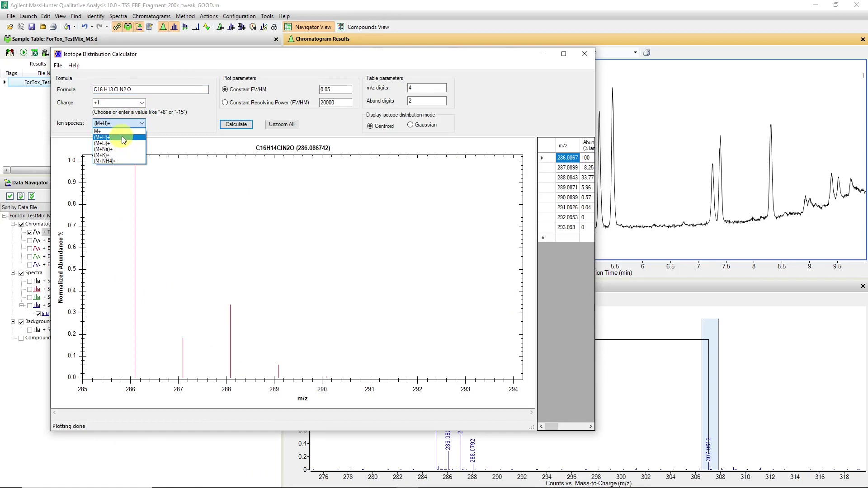
pyautogui.click(121, 137)
pyautogui.click(240, 124)
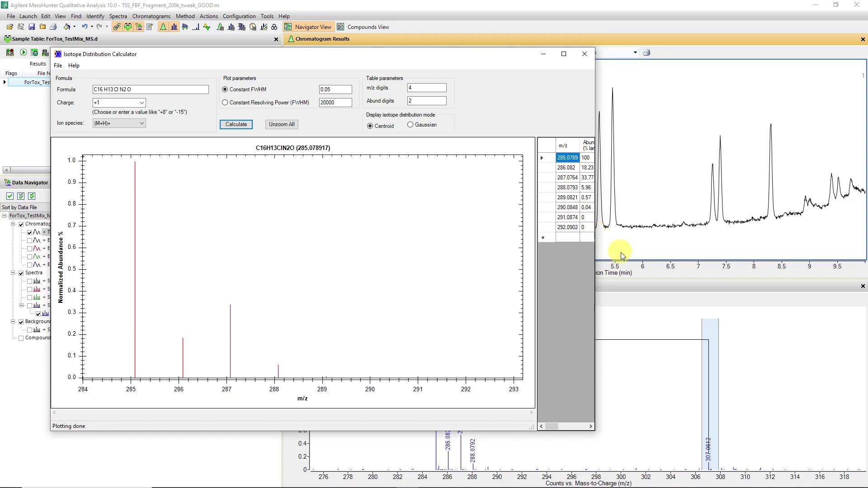
# Step: Correct the first extraction m/z value from 285.0787 to 285.0789
pyautogui.click(543, 54)
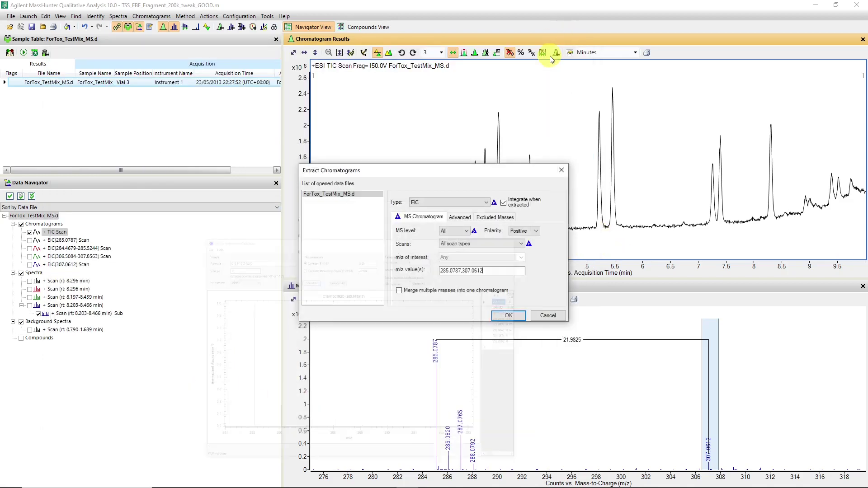
pyautogui.click(462, 270)
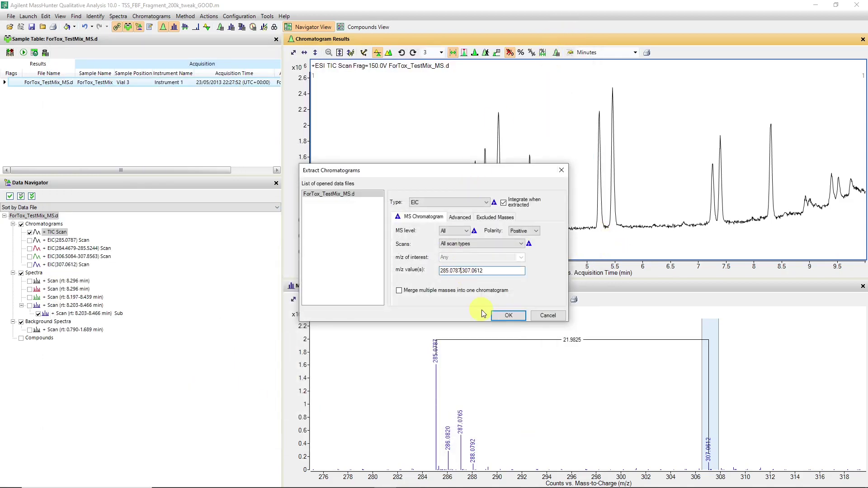
pyautogui.press('BackSpace')
pyautogui.write('9')
# Step: Recalculate C16H13ClN2O as the (M+Na)+ adduct, giving 307.0609
pyautogui.hotkey('alt', 'Tab')
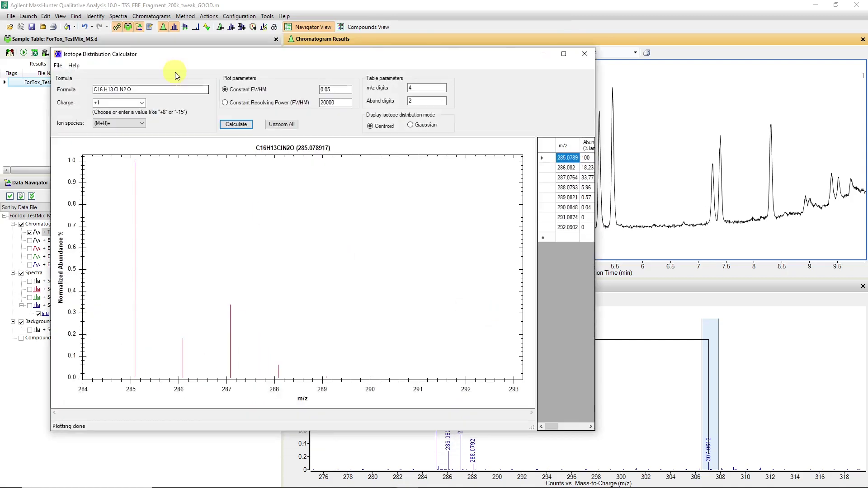
pyautogui.click(142, 131)
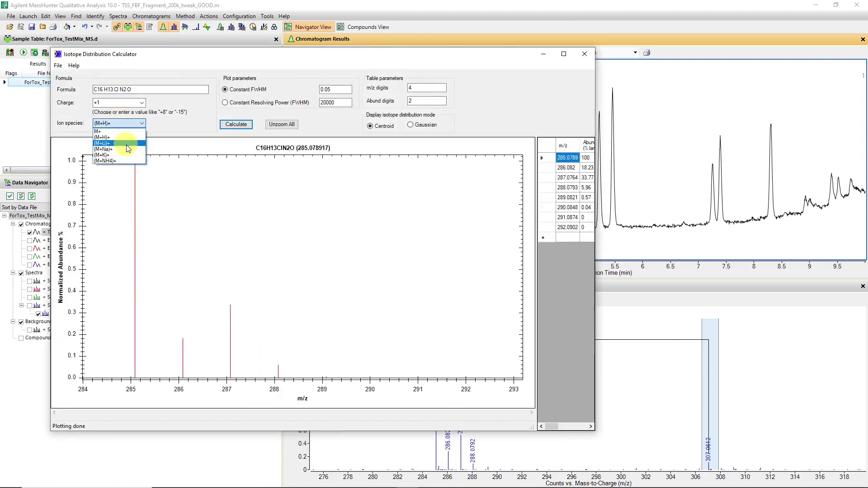
pyautogui.click(127, 147)
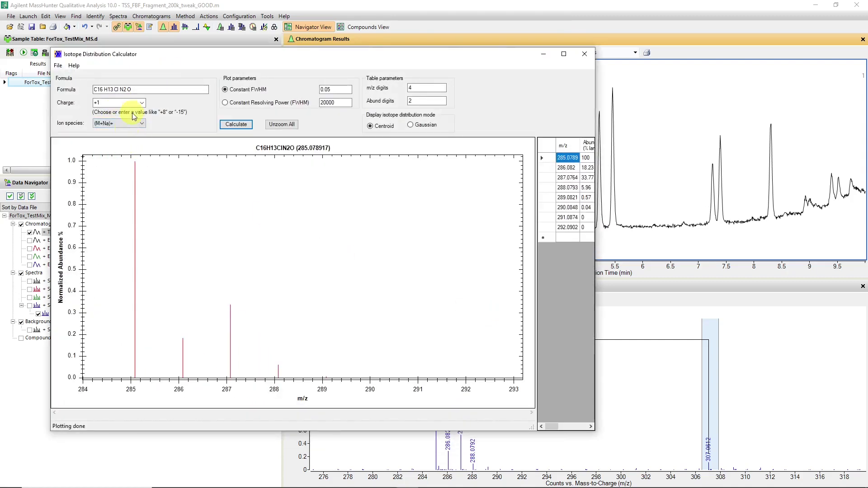
pyautogui.click(236, 124)
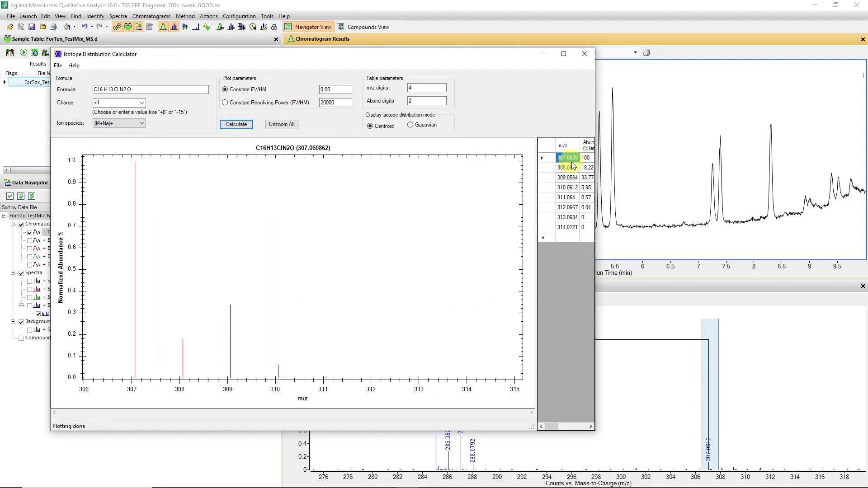
pyautogui.click(544, 55)
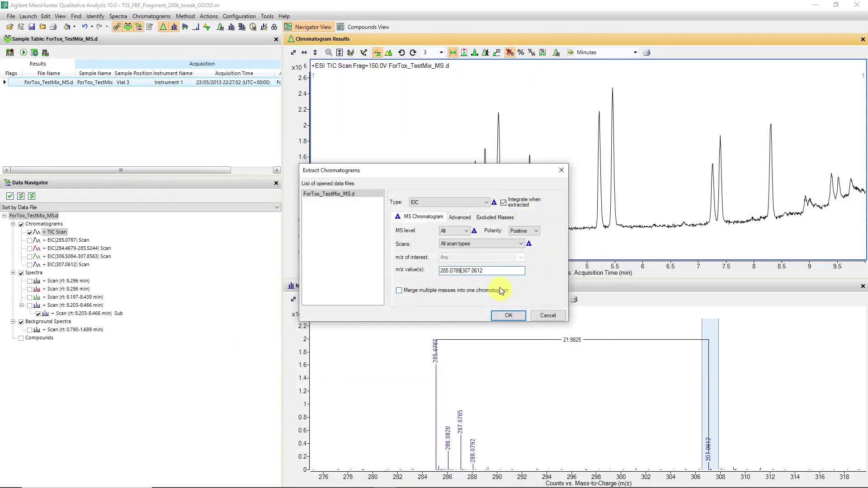
# Step: Correct the second mass to 307.0609 and extract a merged EIC with 285.0789, peaking at 8.302 min
pyautogui.press('BackSpace')
pyautogui.press('BackSpace')
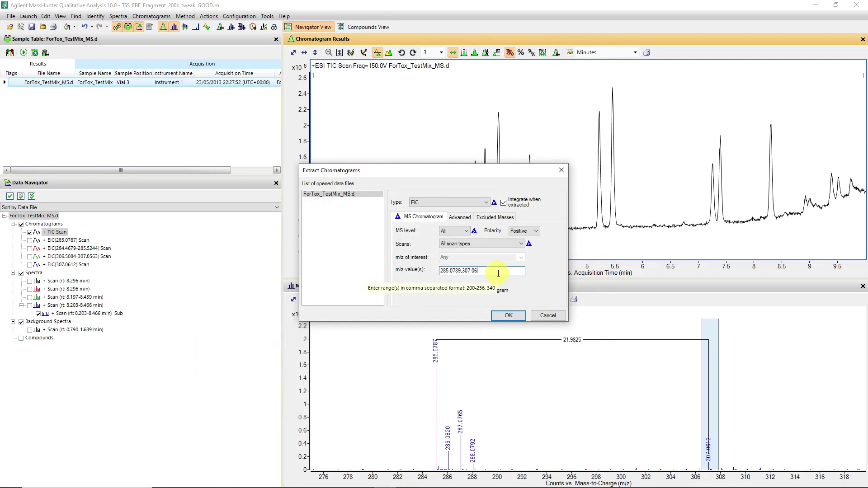
pyautogui.write('09')
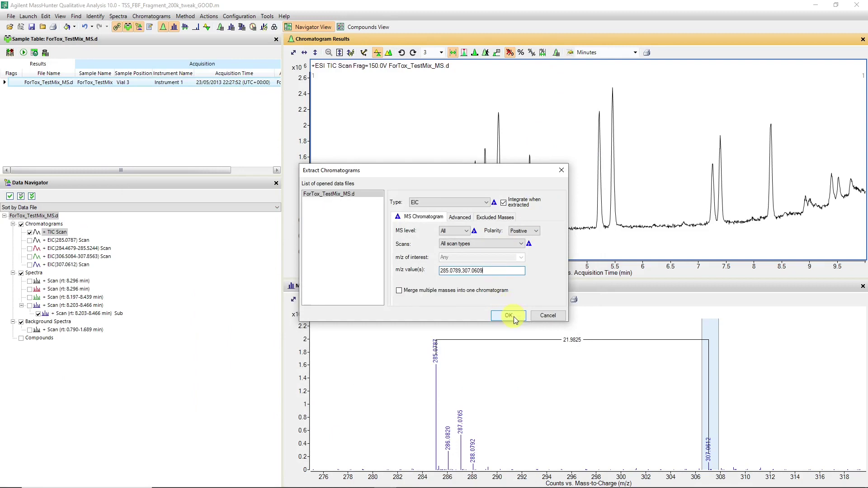
pyautogui.click(466, 292)
pyautogui.click(509, 315)
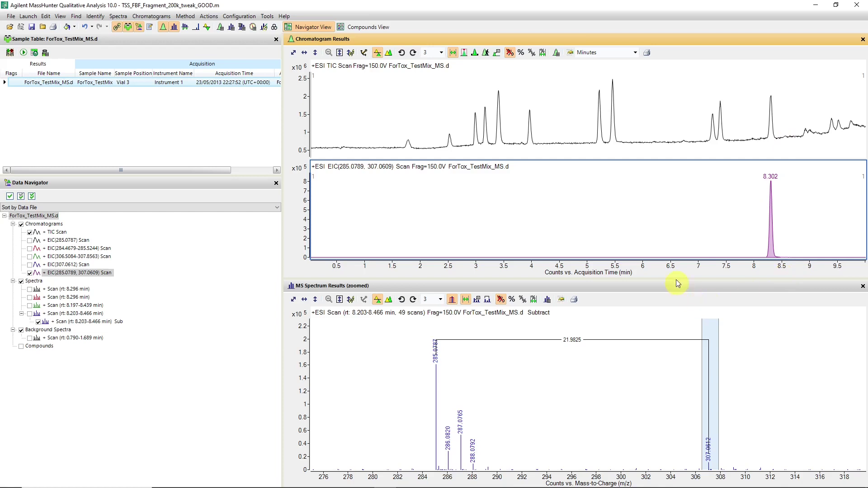
pyautogui.hotkey('ctrl', 'o')
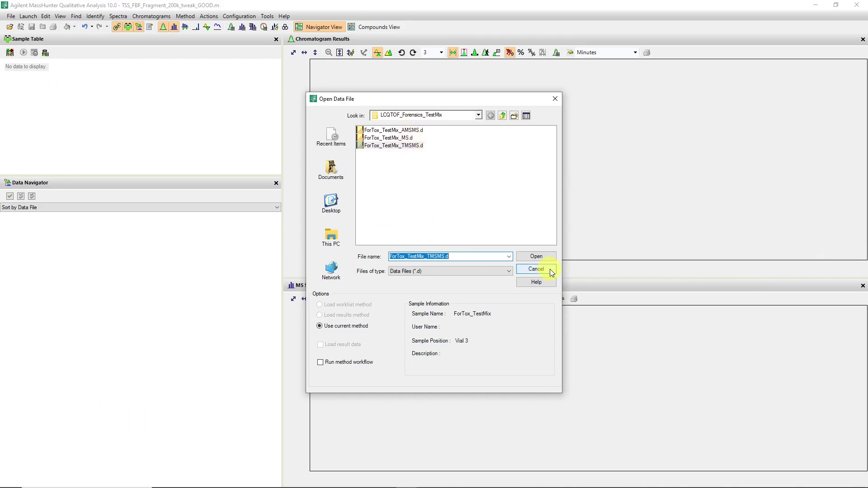
# Step: Open ForTox_TestMix_TMSMS.d from the LCQTOF_Forensics_TestMix folder
pyautogui.click(536, 257)
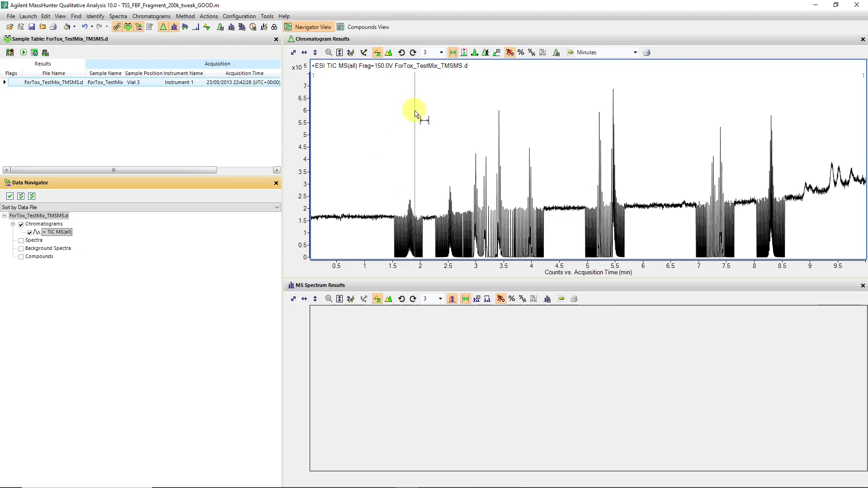
# Step: Extract a TIC Scan chromatogram of MS-level scans from the TIC MS(all) trace
pyautogui.rightClick(416, 113)
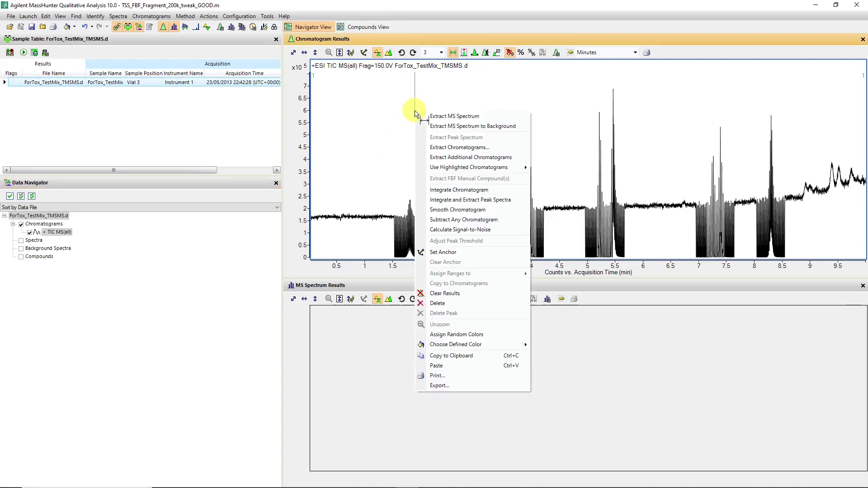
pyautogui.click(451, 146)
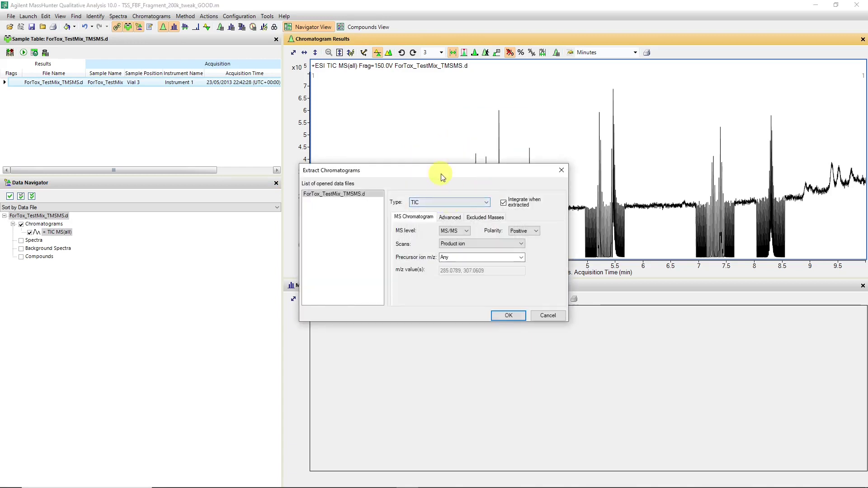
pyautogui.moveTo(442, 173); pyautogui.dragTo(416, 94)
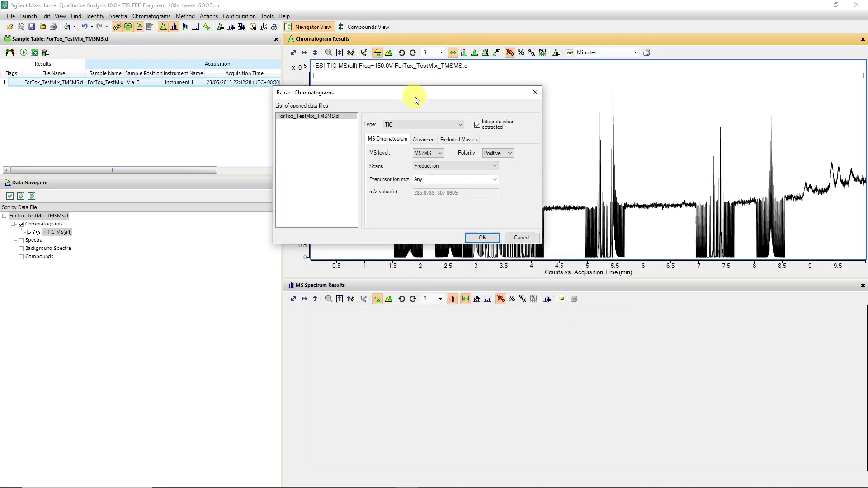
pyautogui.click(436, 154)
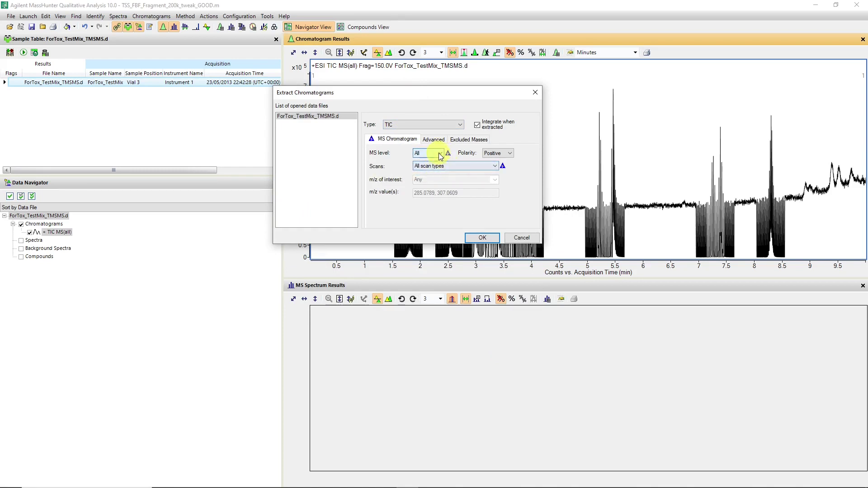
pyautogui.click(440, 154)
pyautogui.click(431, 166)
pyautogui.click(483, 237)
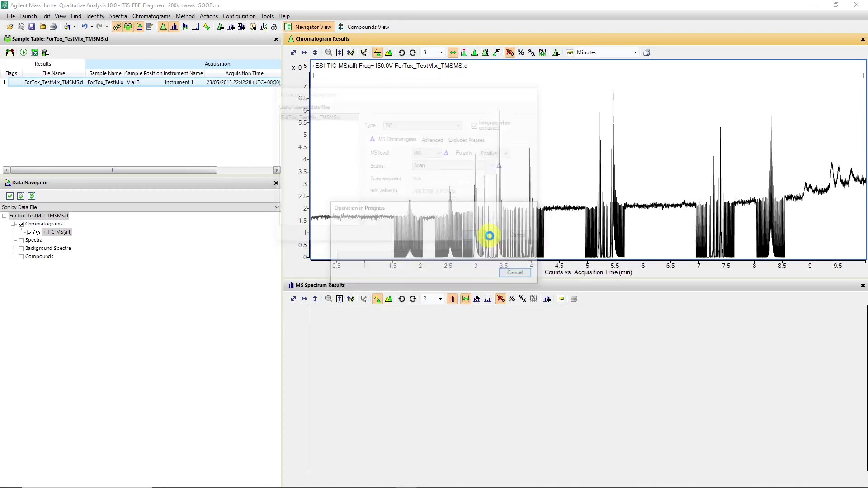
# Step: Reopen Extract Chromatograms on the TIC MS(all) and set the MS level to MS/MS
pyautogui.rightClick(421, 111)
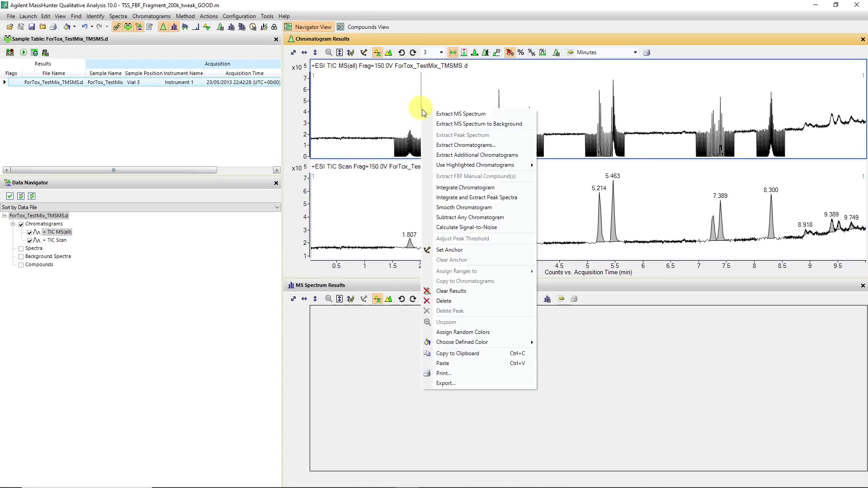
pyautogui.click(454, 144)
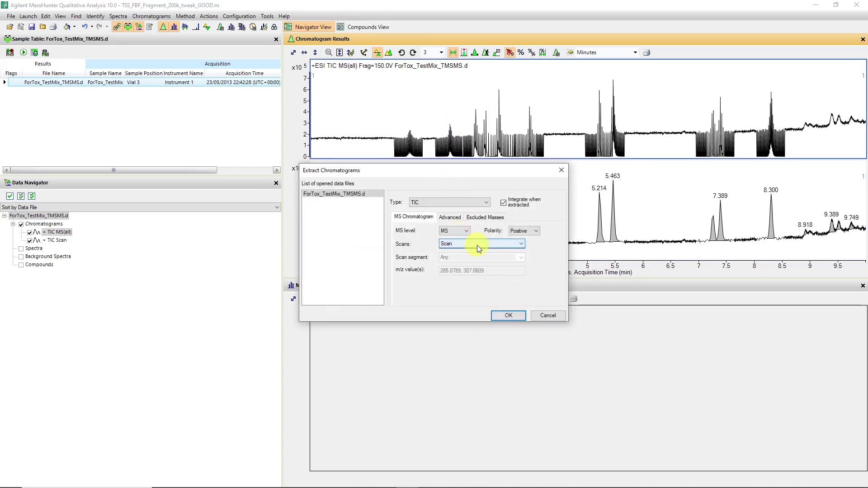
pyautogui.click(477, 245)
pyautogui.click(456, 231)
pyautogui.click(456, 231)
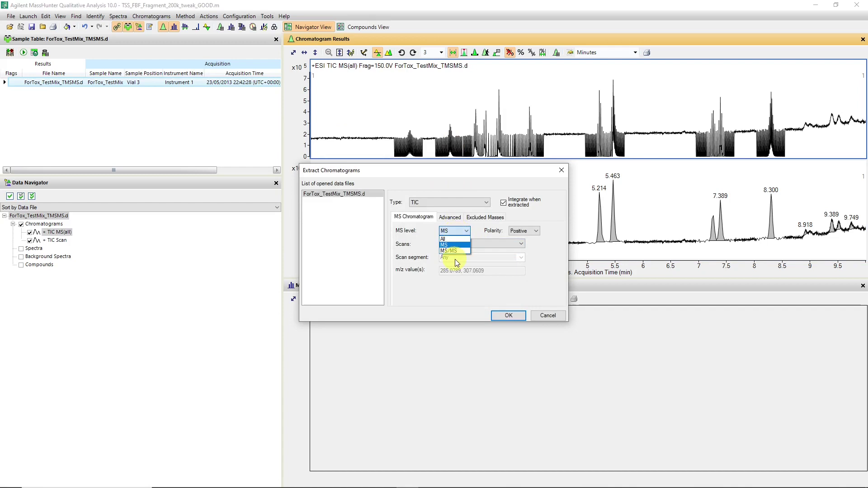
pyautogui.click(455, 251)
# Step: Extract the product-ion TIC and 2.53 min peak spectra, then zoom both to m/z 280–307
pyautogui.click(508, 315)
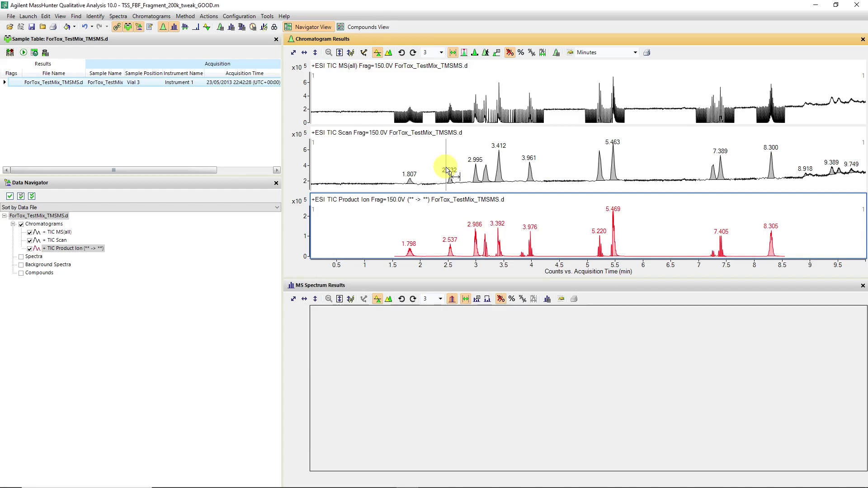
pyautogui.moveTo(448, 170); pyautogui.dragTo(454, 171)
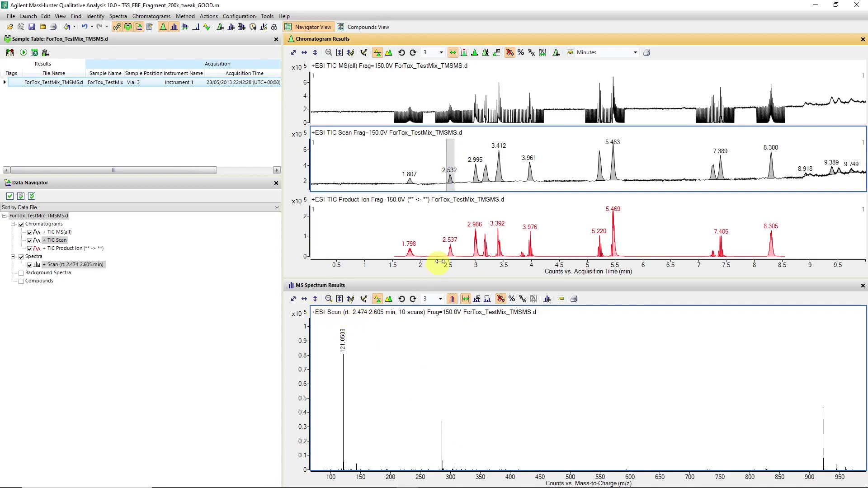
pyautogui.moveTo(448, 253); pyautogui.dragTo(453, 254)
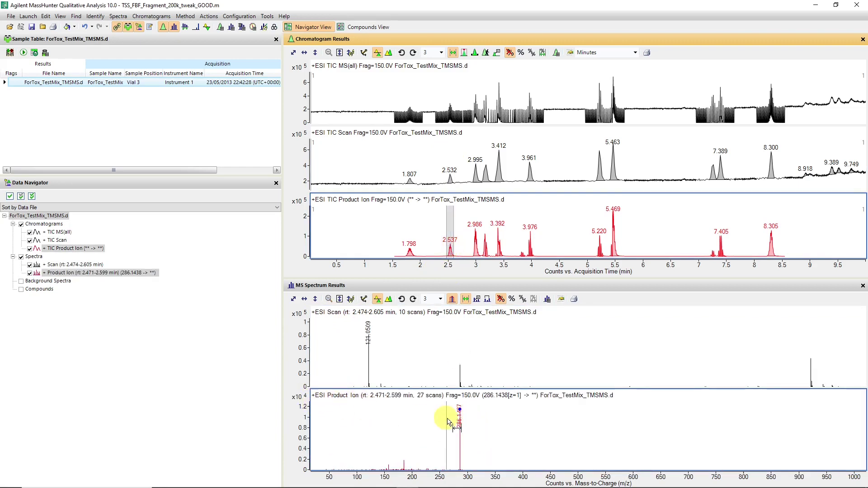
pyautogui.moveTo(453, 475); pyautogui.dragTo(675, 471)
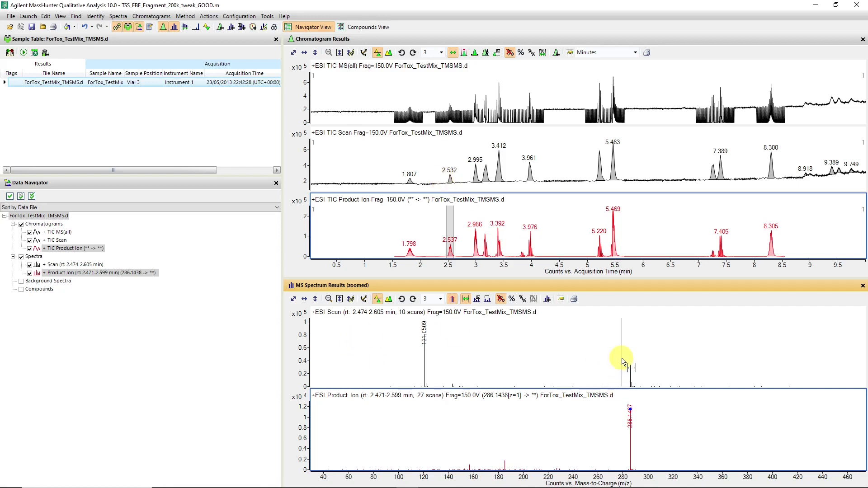
pyautogui.moveTo(622, 362); pyautogui.dragTo(659, 401)
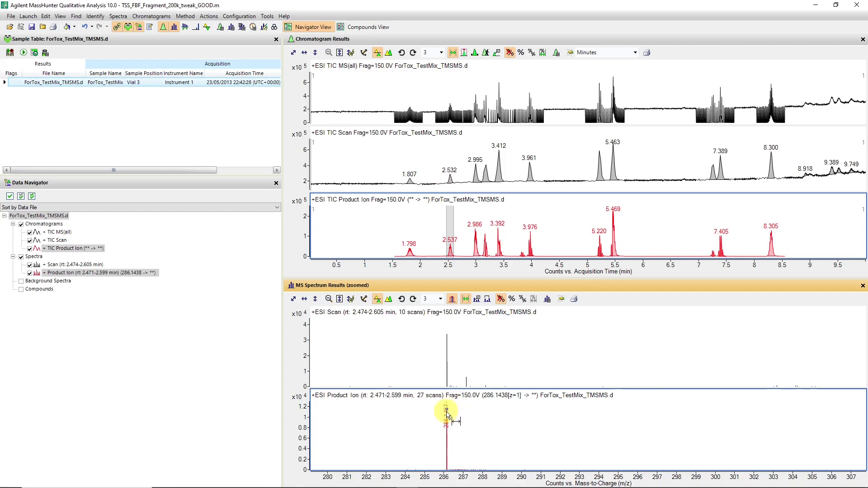
# Step: Rezoom the spectra to m/z 110–290 and enlarge the spectrum panes
pyautogui.doubleClick(451, 476)
pyautogui.moveTo(363, 441); pyautogui.dragTo(465, 486)
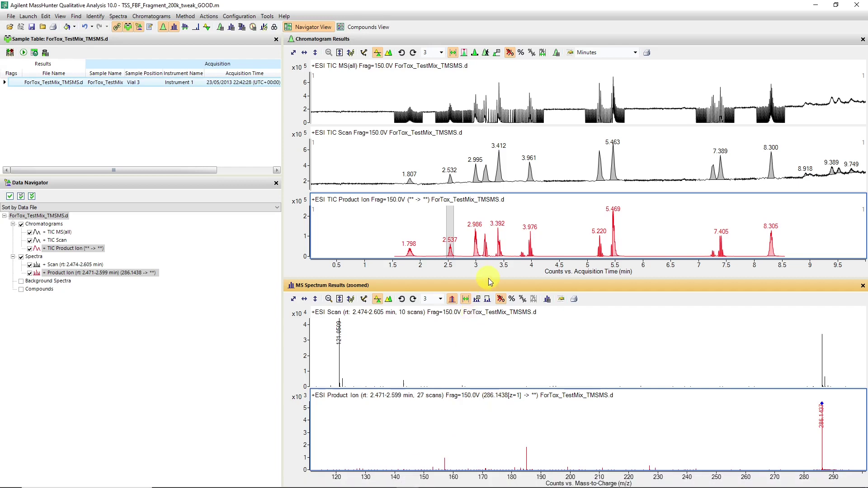
pyautogui.moveTo(488, 277); pyautogui.dragTo(480, 206)
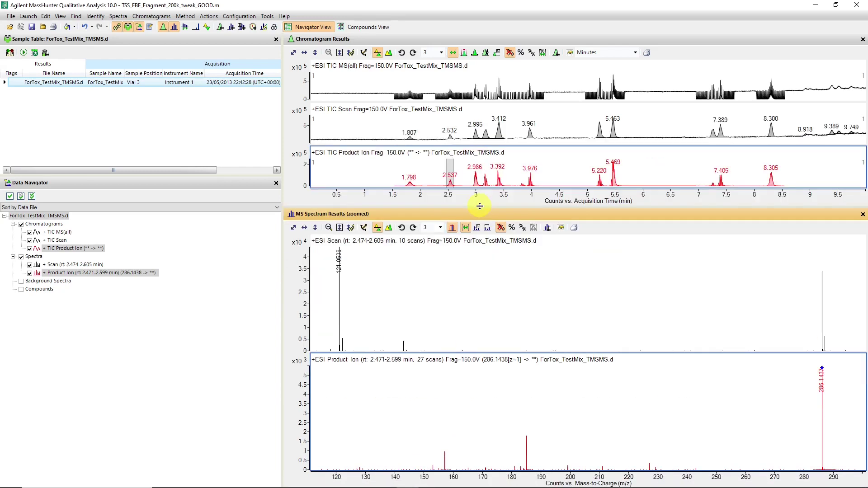
# Step: Measure the 27.9948 delta mass between the product-ion peaks near m/z 157 and 185
pyautogui.click(487, 228)
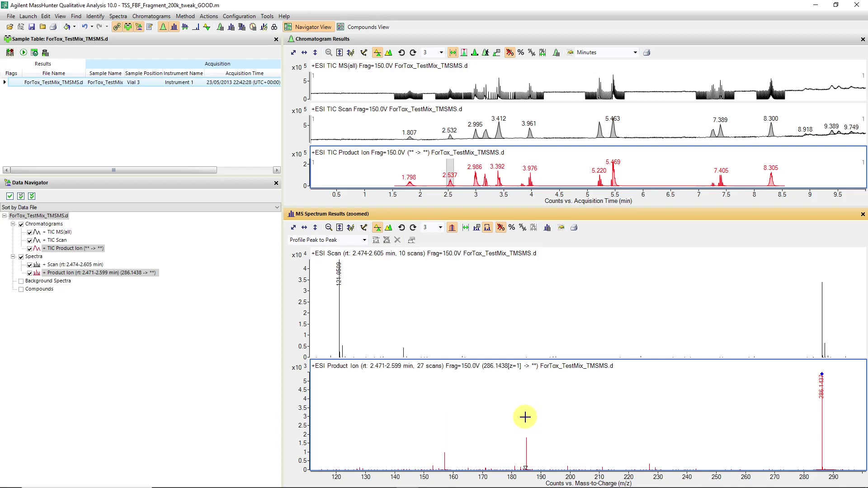
pyautogui.moveTo(526, 417); pyautogui.dragTo(823, 389)
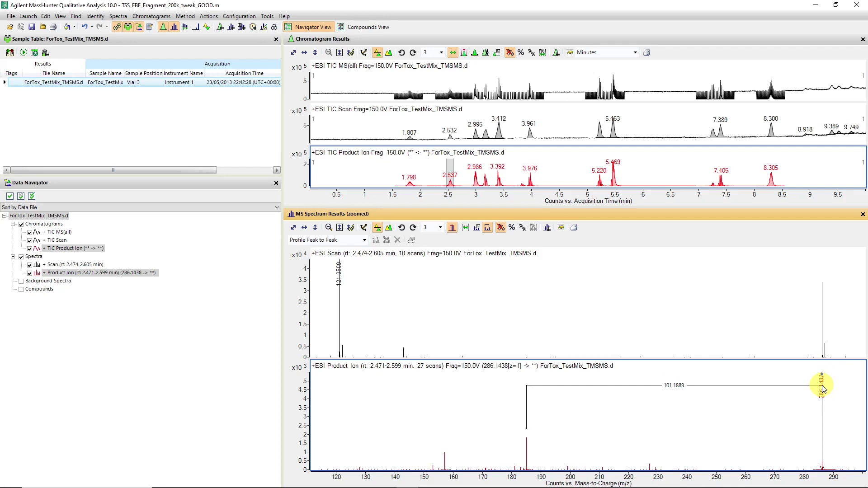
pyautogui.moveTo(822, 390); pyautogui.dragTo(446, 436)
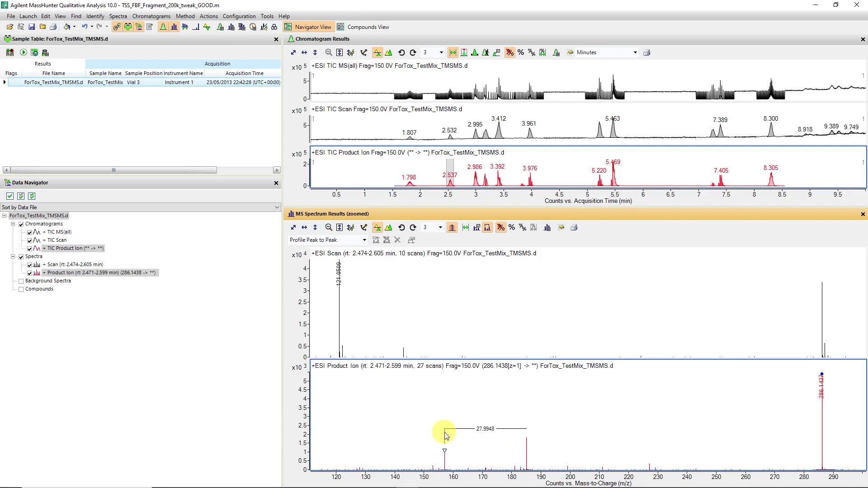
pyautogui.moveTo(447, 436); pyautogui.dragTo(446, 436)
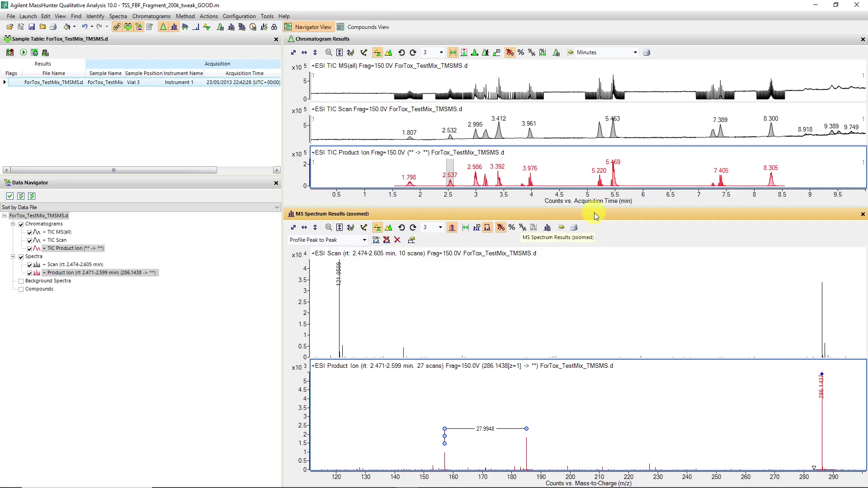
pyautogui.moveTo(595, 212); pyautogui.dragTo(590, 313)
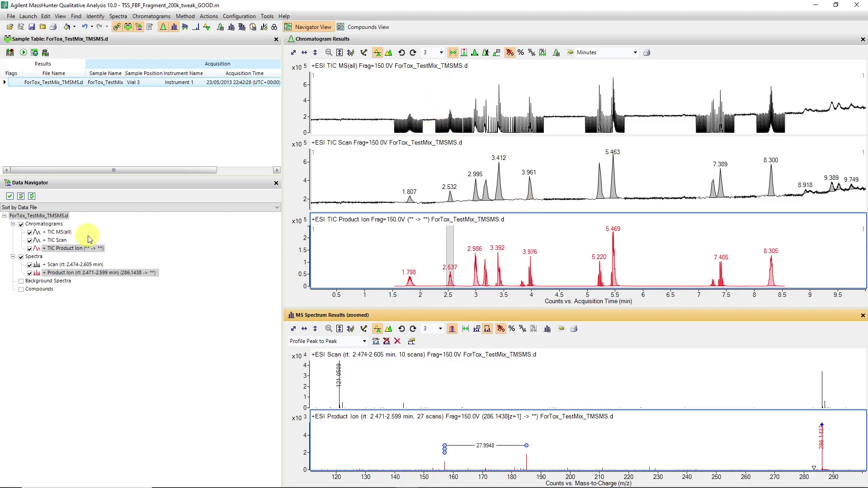
# Step: Hide the TIC Scan, TIC Product Ion and both spectra, and turn on Spectrum Preview
pyautogui.click(29, 240)
pyautogui.click(30, 249)
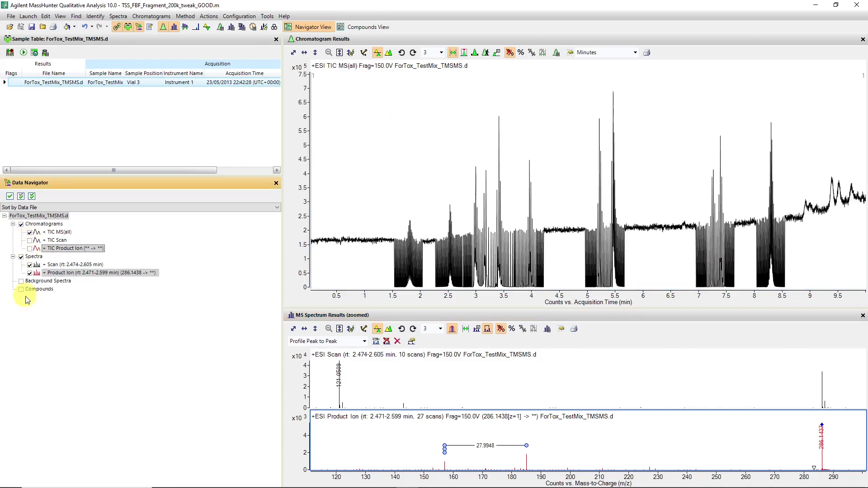
pyautogui.click(29, 273)
pyautogui.click(30, 265)
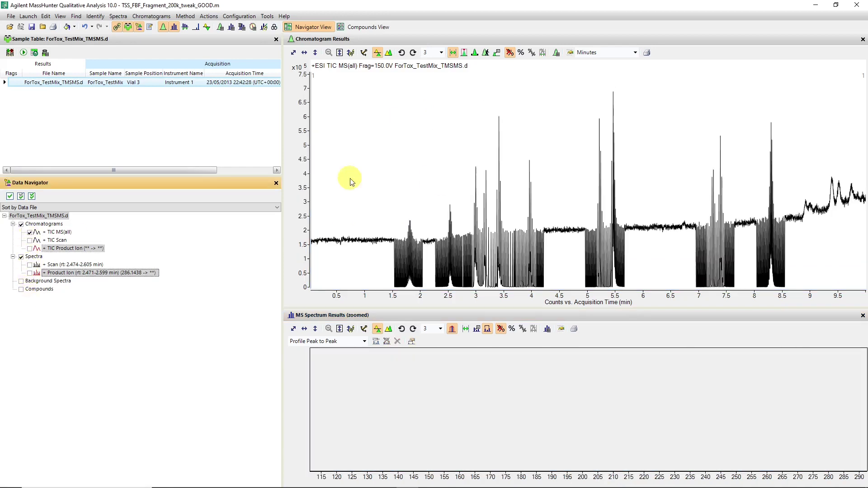
pyautogui.click(486, 53)
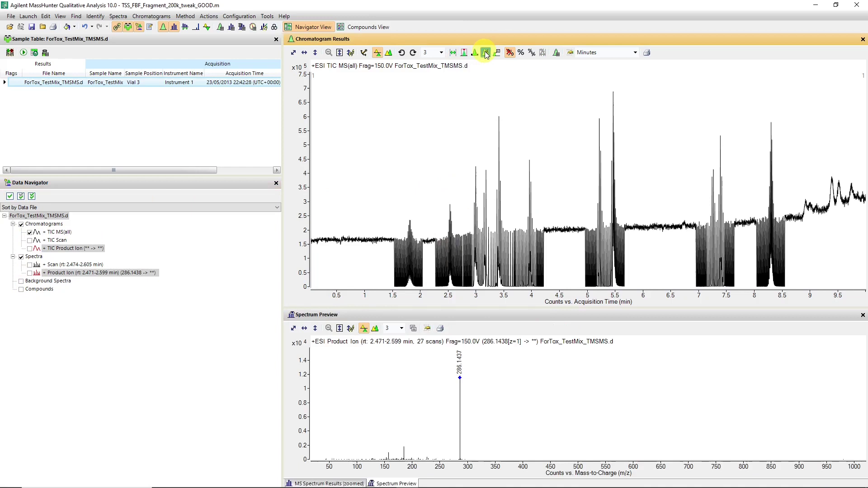
# Step: Step through scans from about 2.38 min to the 2.508 min Product Ion spectrum at CID 10
pyautogui.click(441, 166)
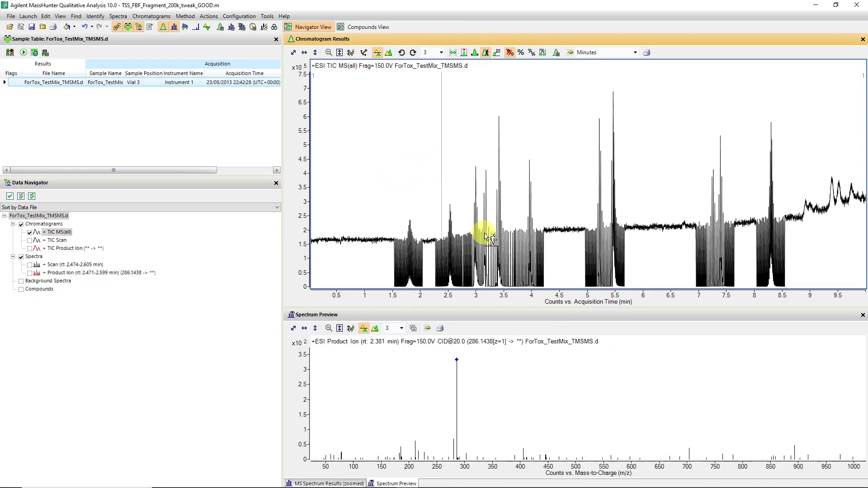
pyautogui.press('Right')
pyautogui.press('Right')
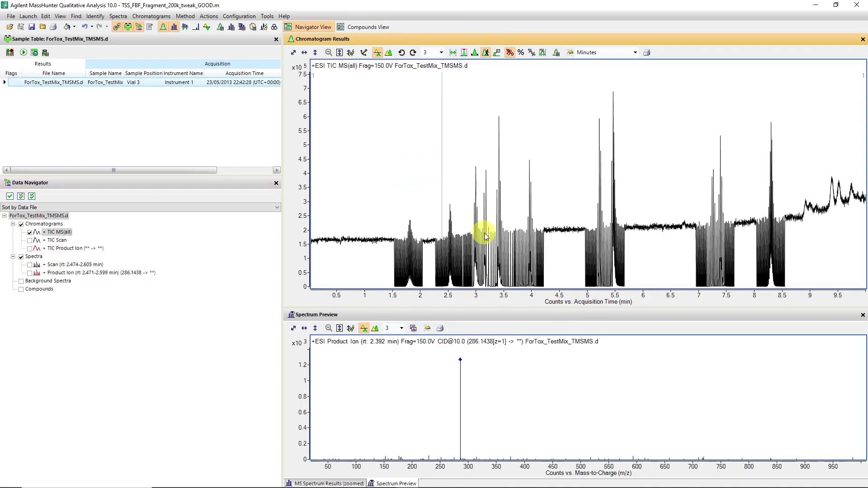
pyautogui.press('Right')
pyautogui.press('Right')
pyautogui.press('Right')
pyautogui.press('Right')
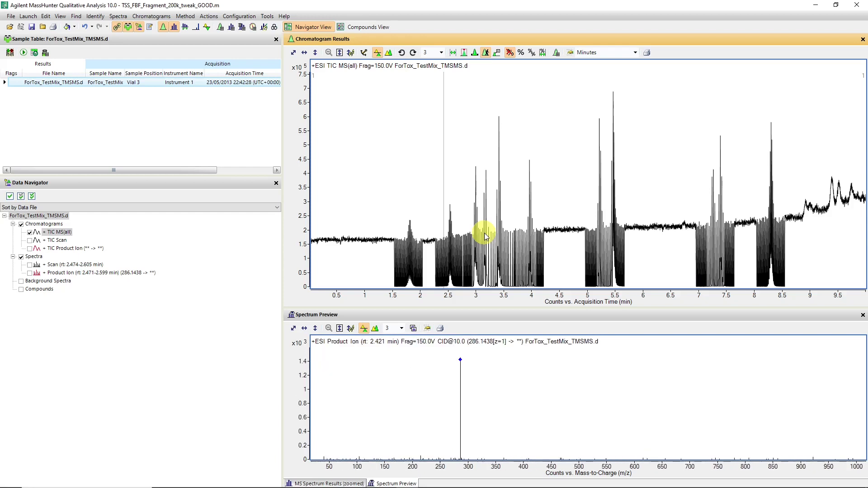
pyautogui.moveTo(533, 308); pyautogui.dragTo(532, 248)
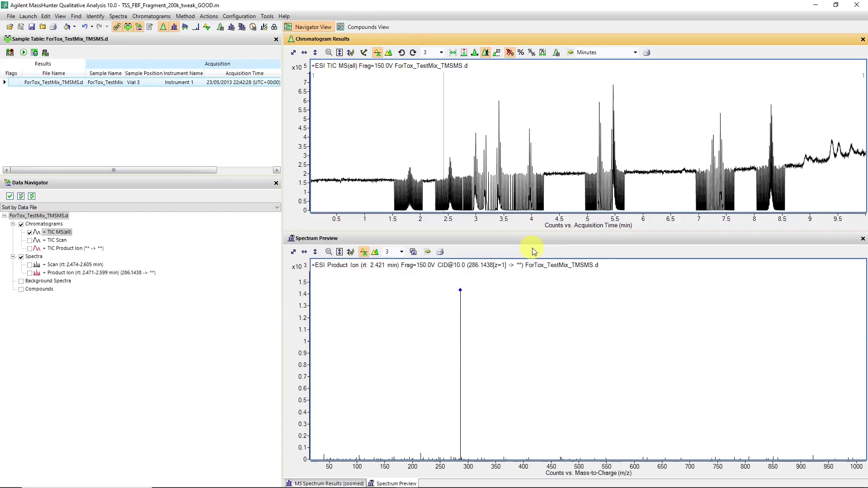
pyautogui.press('Right')
pyautogui.press('Right')
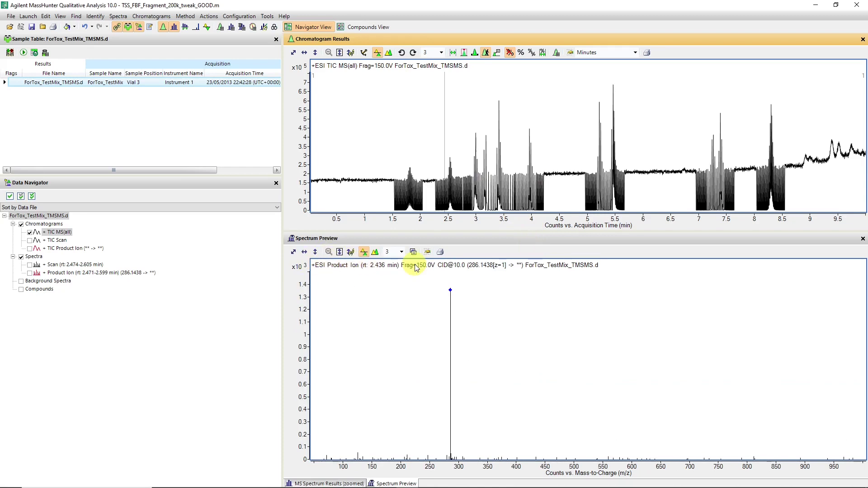
pyautogui.press('Right')
pyautogui.press('Right')
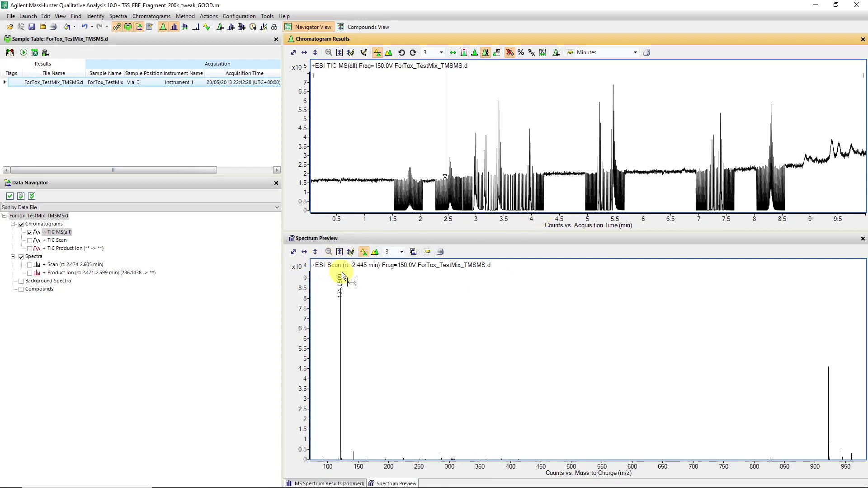
pyautogui.press('Right')
pyautogui.press('Right')
pyautogui.press('Right')
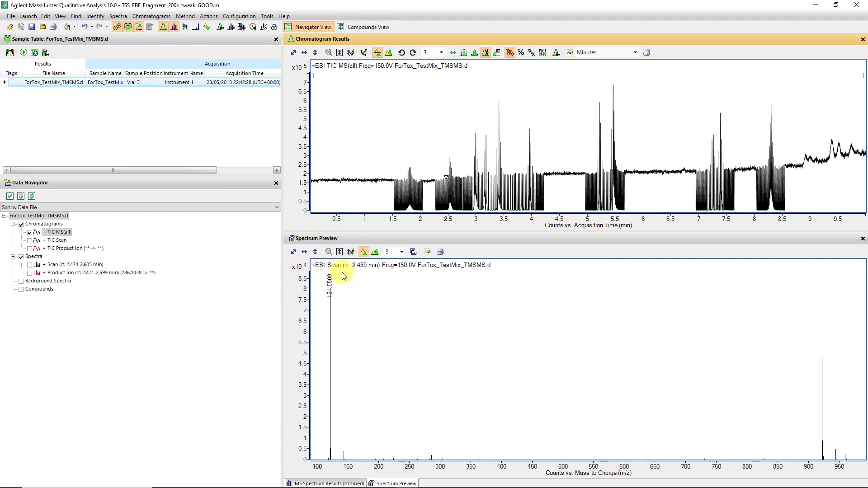
pyautogui.press('Right')
pyautogui.press('Right')
pyautogui.press('Right')
pyautogui.press('Right')
pyautogui.press('Right')
pyautogui.press('Right')
pyautogui.press('Right')
pyautogui.press('Right')
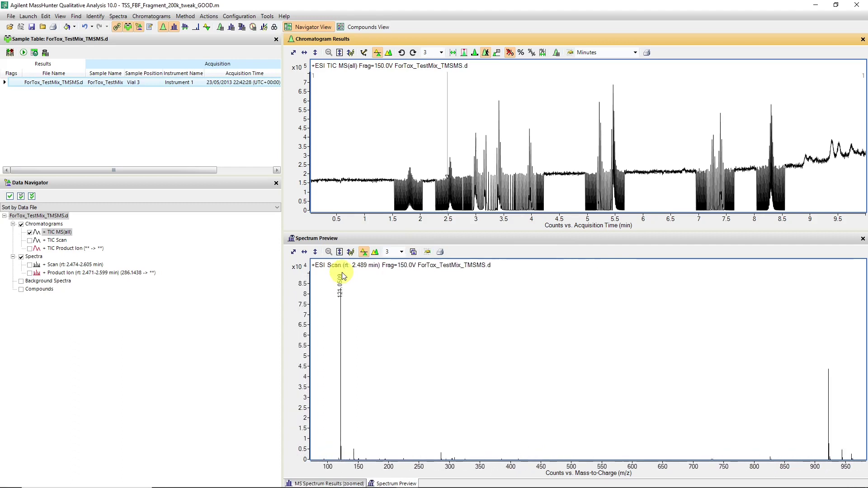
pyautogui.press('Right')
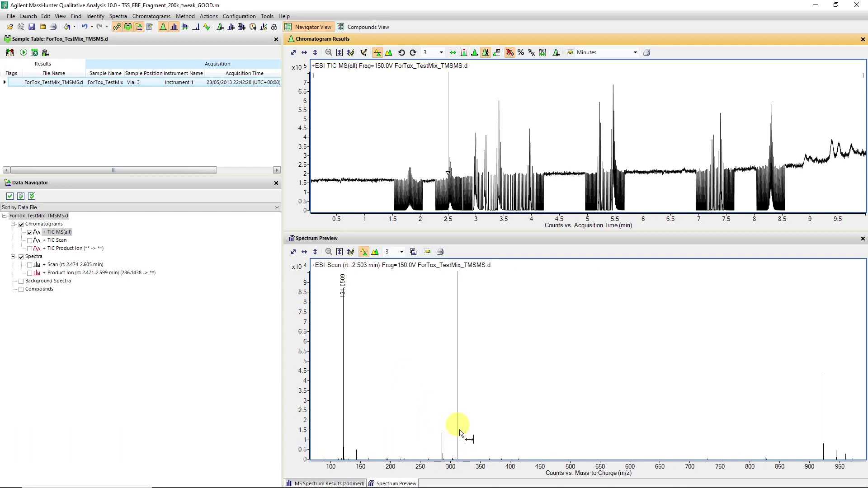
pyautogui.press('Right')
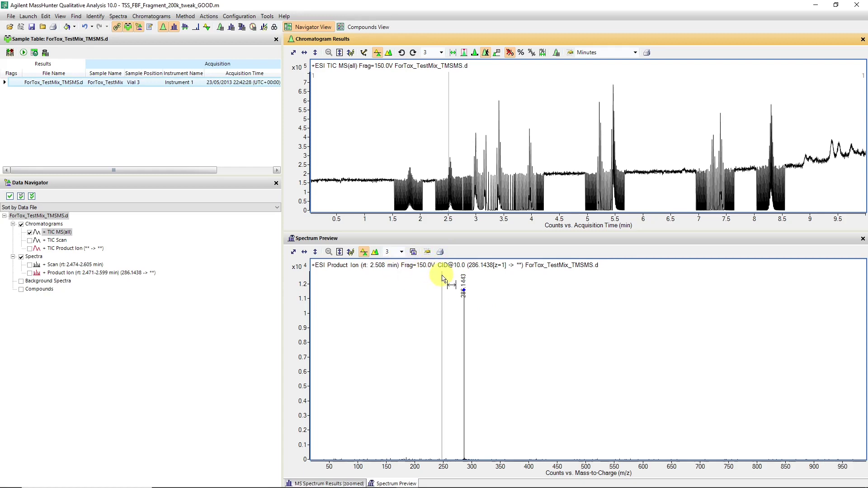
pyautogui.click(428, 253)
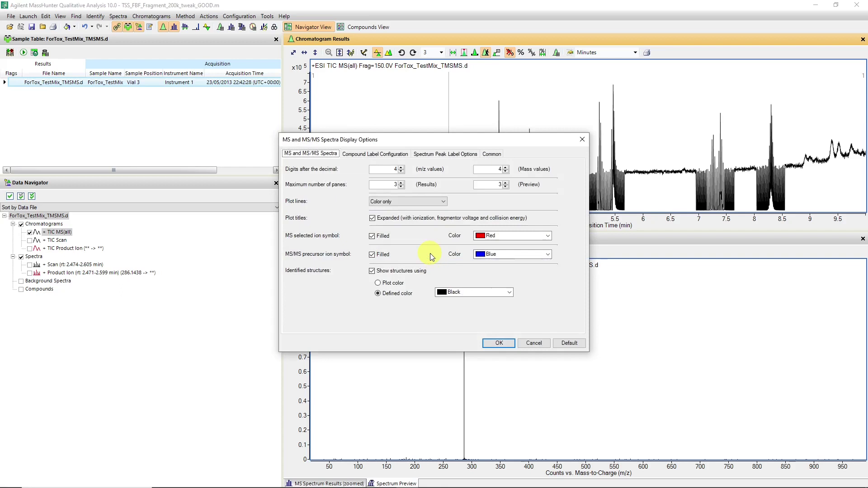
pyautogui.click(372, 218)
pyautogui.moveTo(334, 138); pyautogui.dragTo(515, 134)
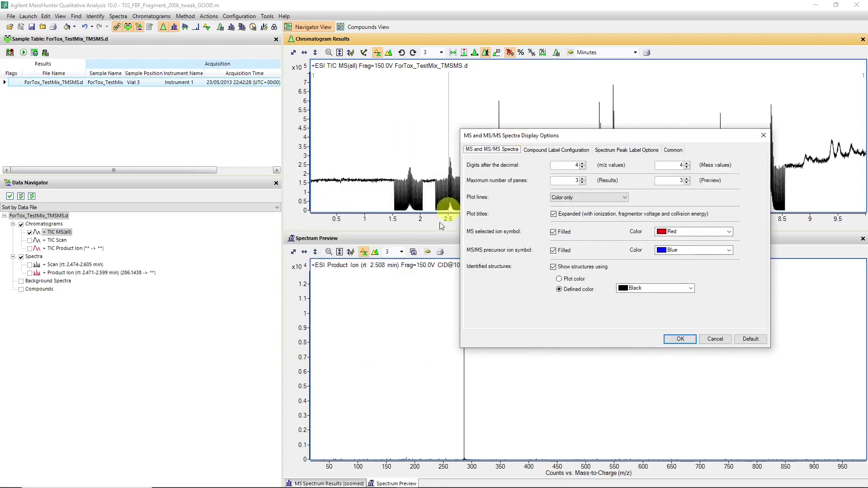
pyautogui.click(555, 215)
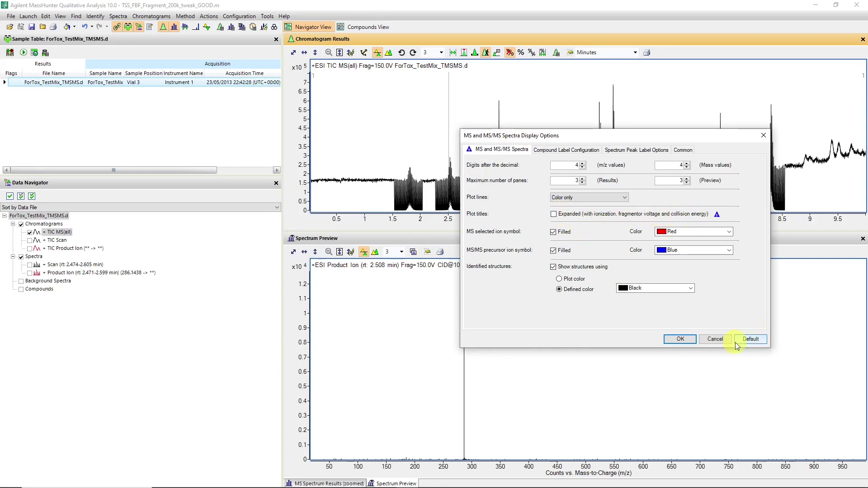
pyautogui.click(682, 342)
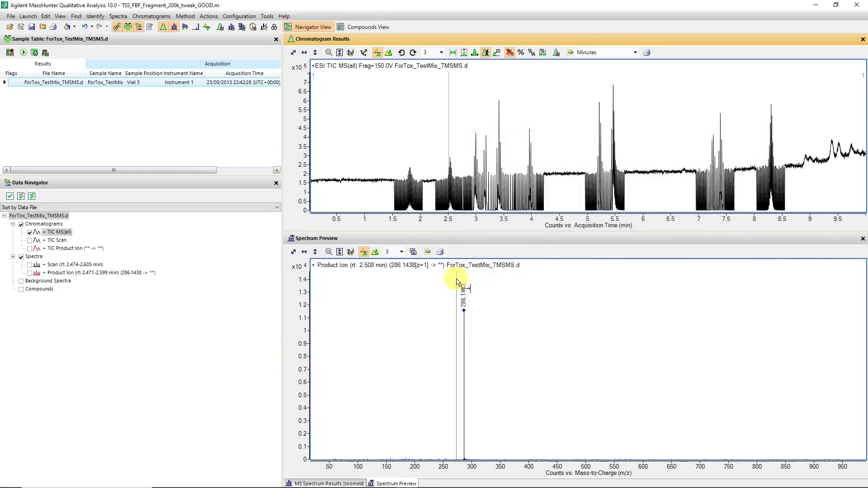
pyautogui.click(427, 252)
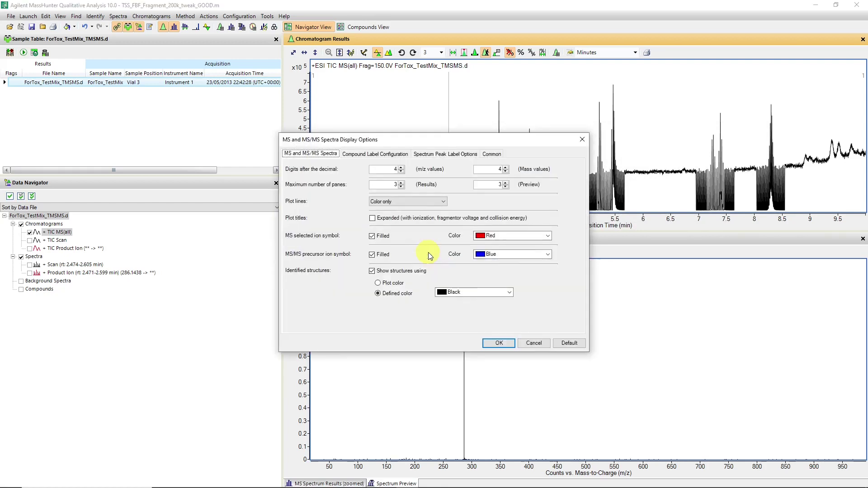
pyautogui.click(373, 218)
pyautogui.click(498, 343)
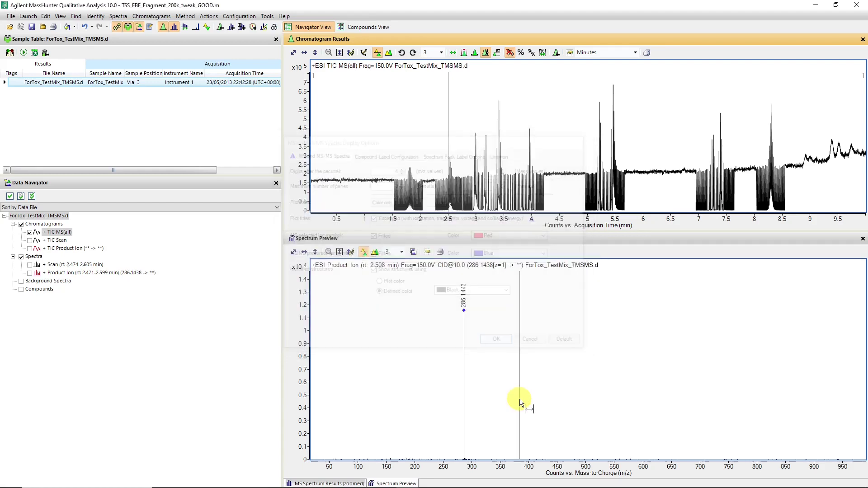